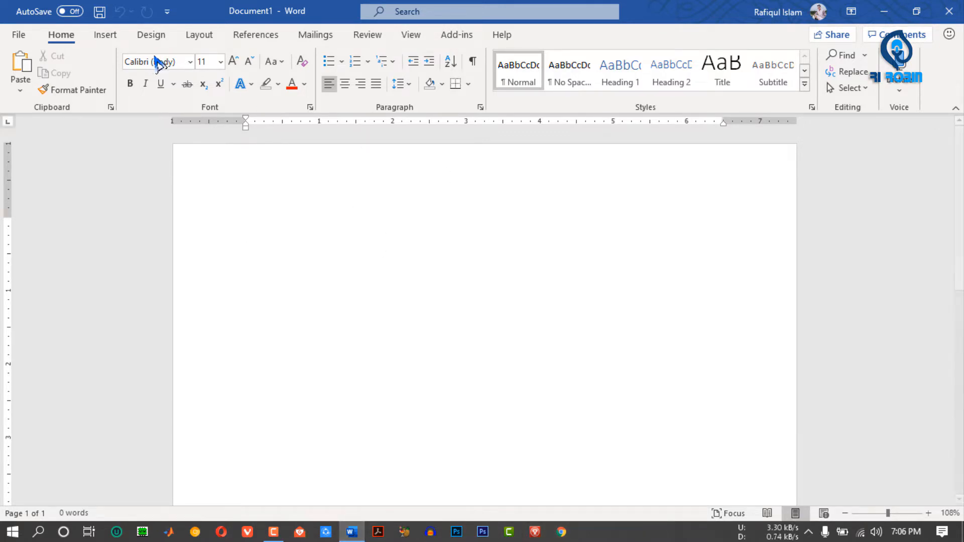
- Open the icon library for insertion and look through its collection from Accessibility to Nature and outdoors
left_click(117, 36)
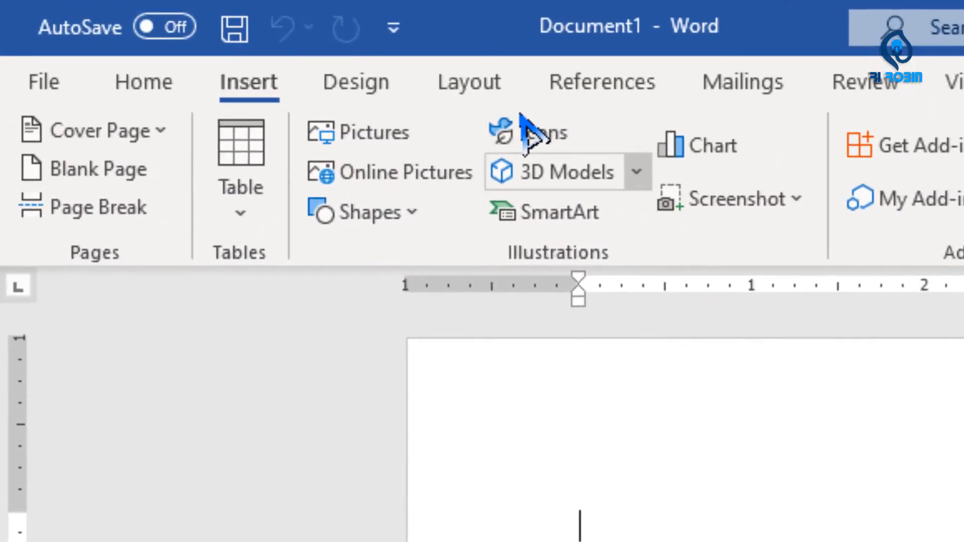
left_click(455, 117)
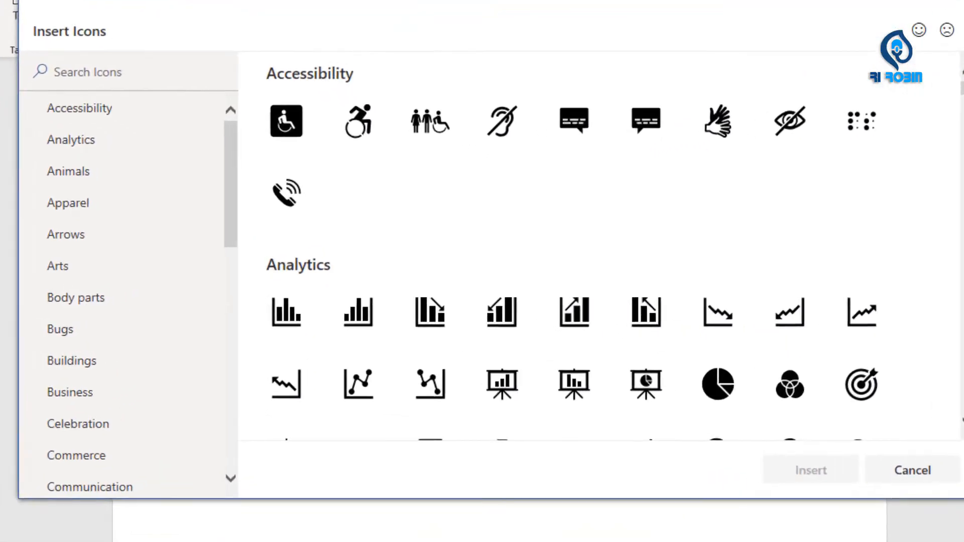
left_click_drag(862, 138, 862, 146)
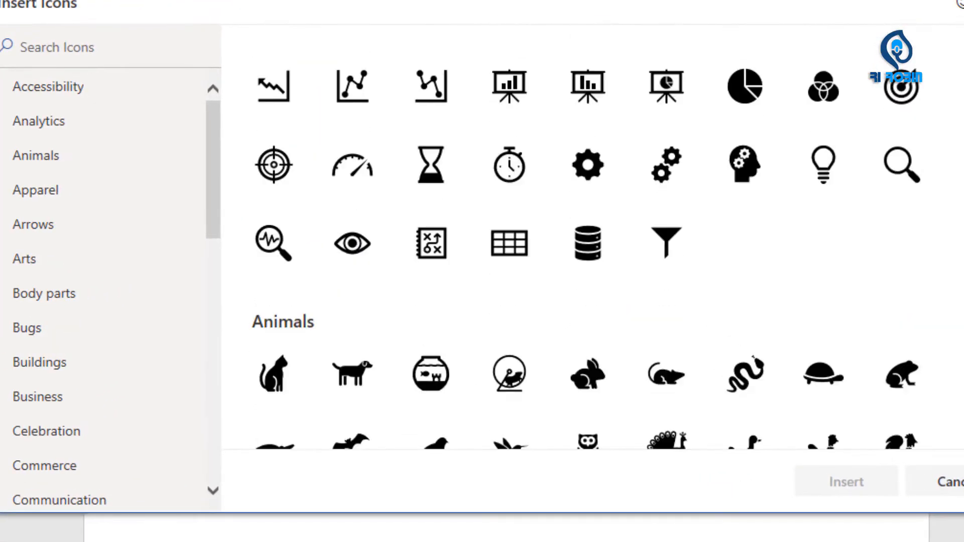
scroll(592, 237, "down", 2)
scroll(593, 236, "down", 15)
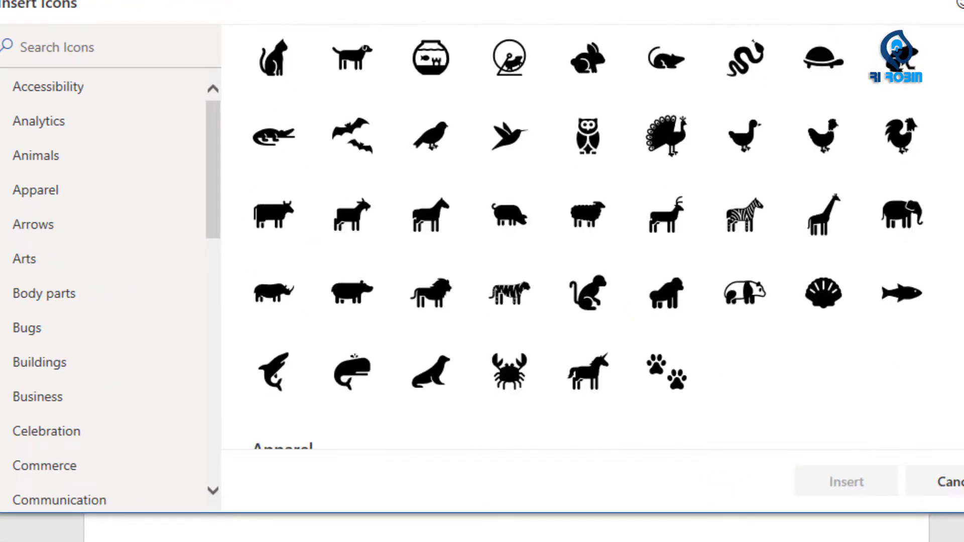
scroll(593, 236, "down", 20)
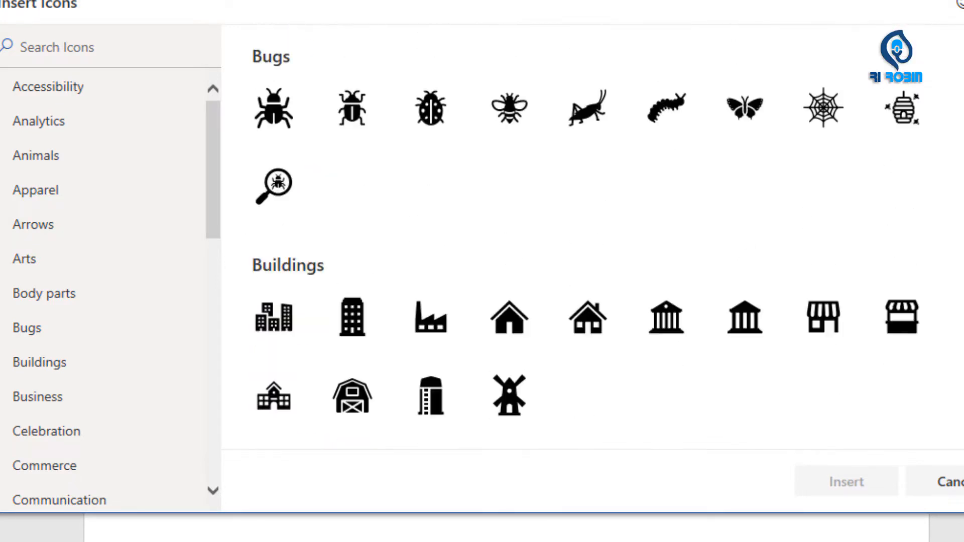
scroll(593, 236, "down", 20)
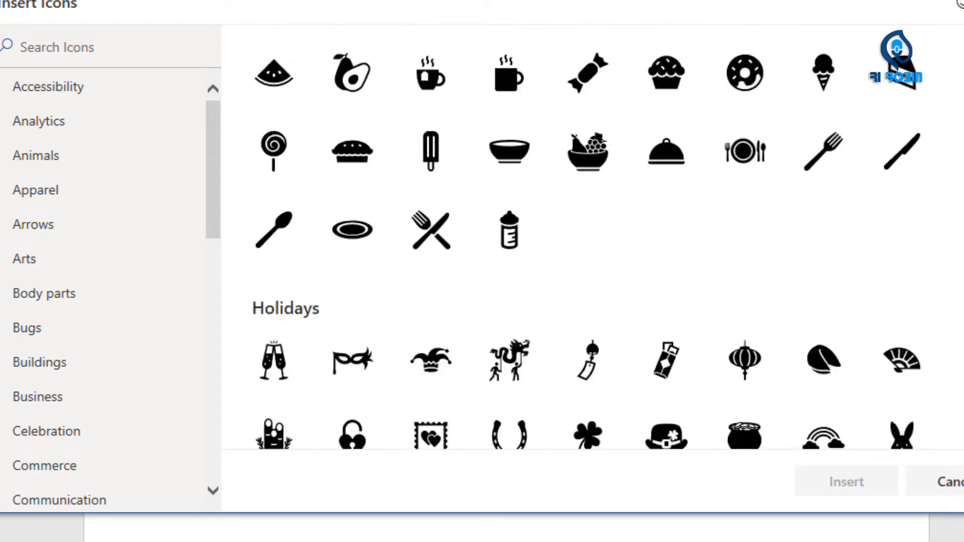
scroll(593, 237, "down", 5)
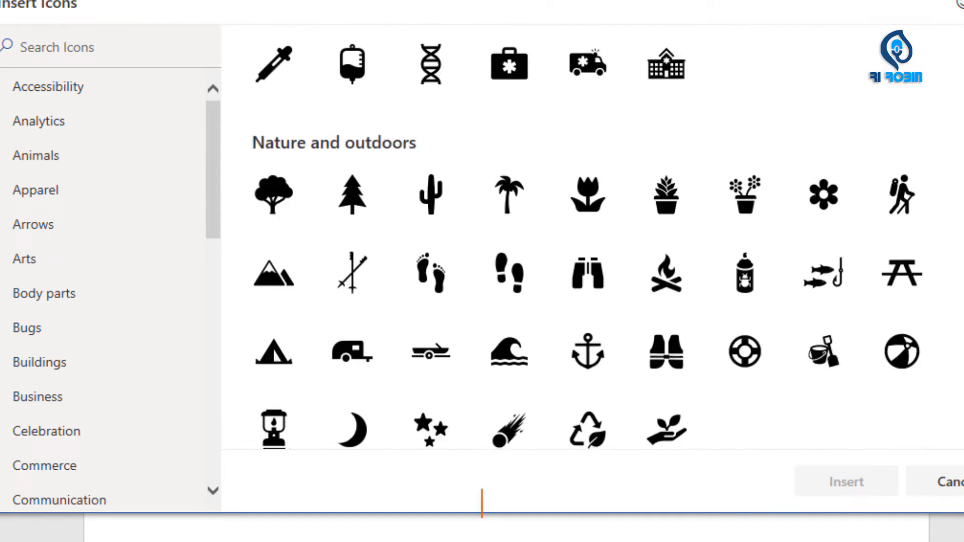
- Examine the icon categories one after another, from Animals through Arts, Bugs, Buildings and Business to Celebration
left_click(189, 153)
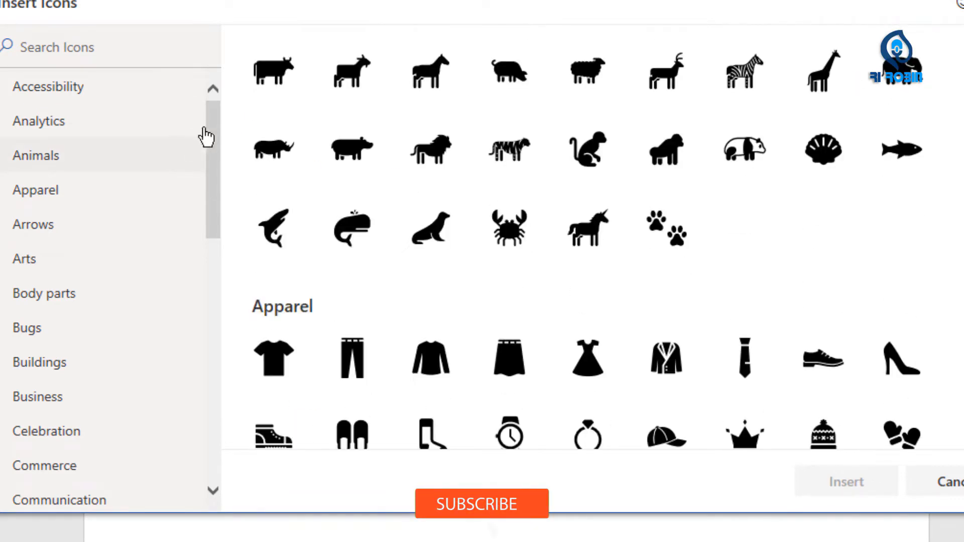
left_click(66, 126)
left_click(64, 151)
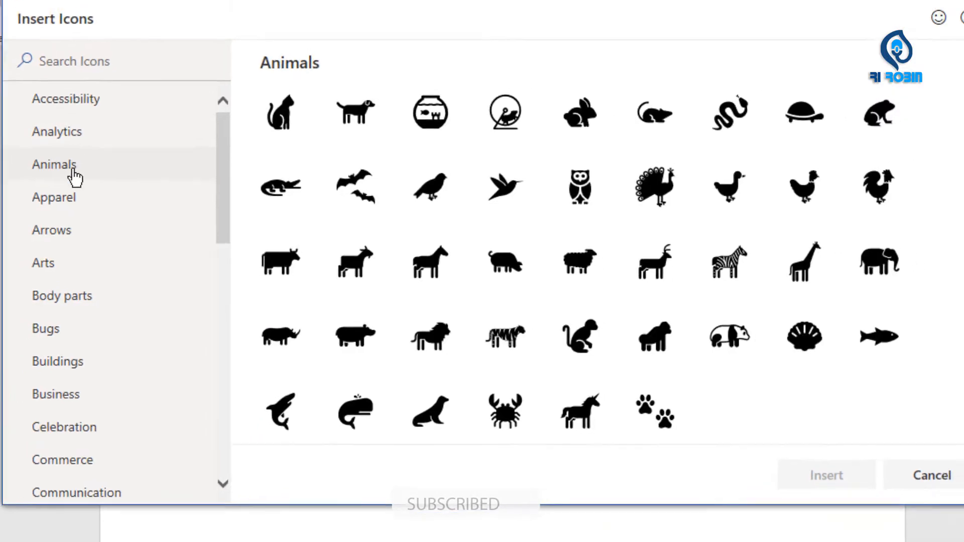
left_click(35, 189)
left_click(33, 225)
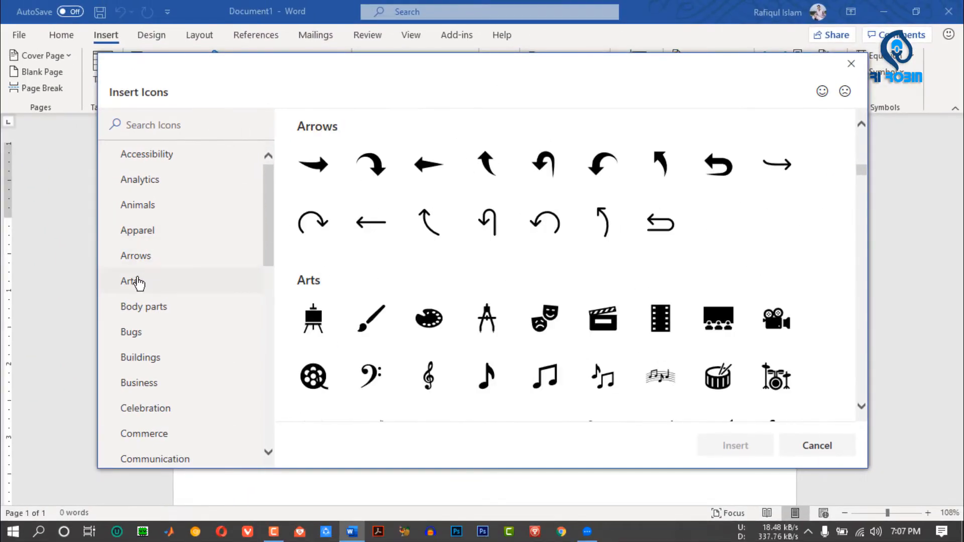
left_click(138, 283)
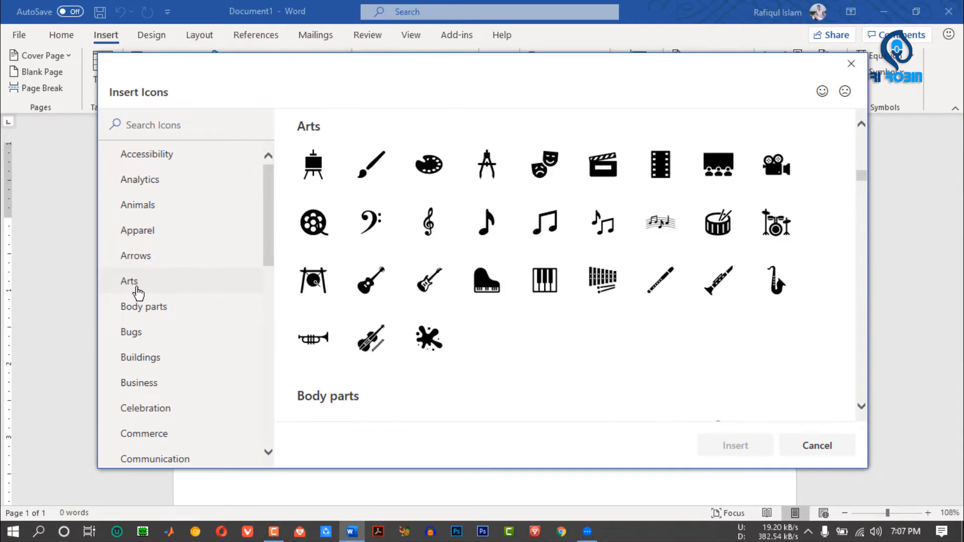
left_click(139, 305)
left_click(132, 331)
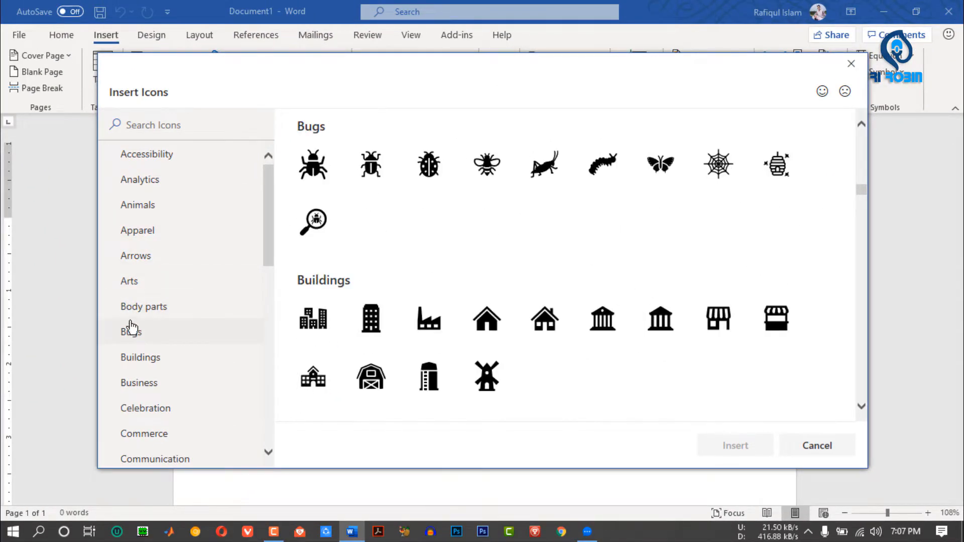
left_click(140, 359)
left_click(135, 387)
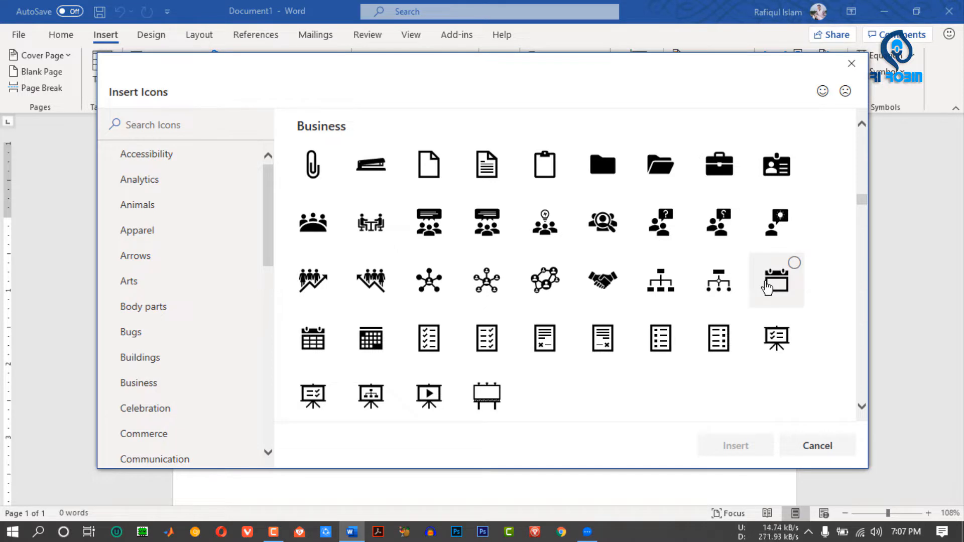
left_click(155, 411)
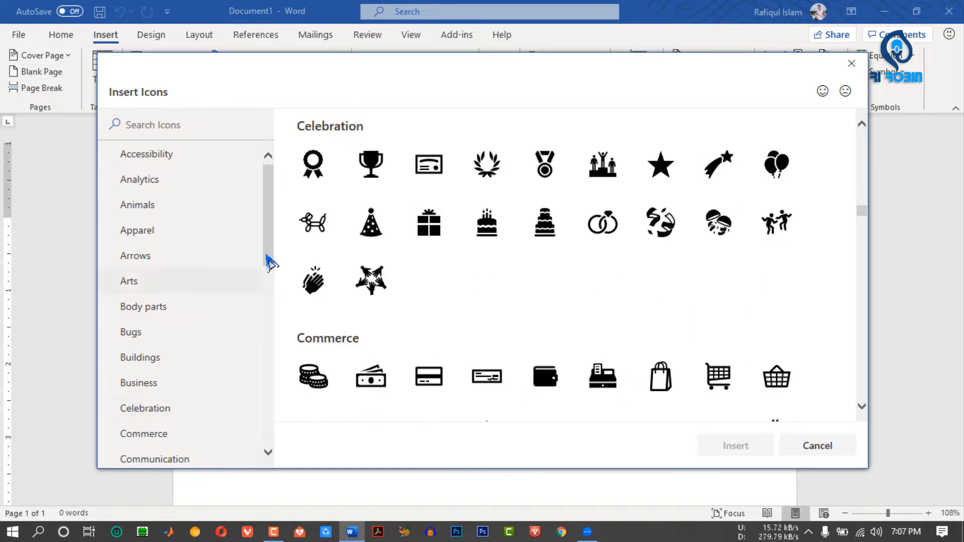
- Look through further icon categories, including Faces, Education, Dinosaurs, Interface, Location, Medical and Holidays
left_click_drag(269, 219, 271, 324)
left_click(145, 197)
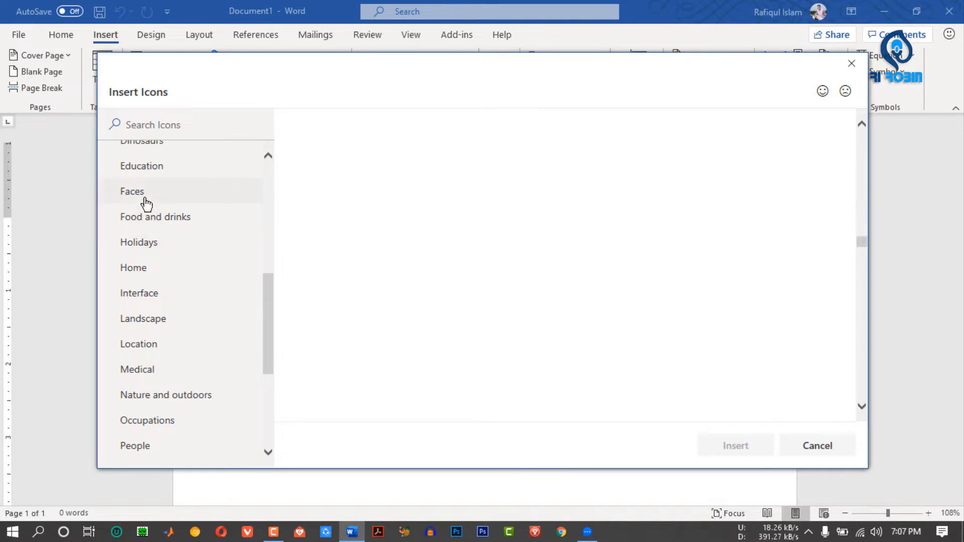
left_click(156, 171)
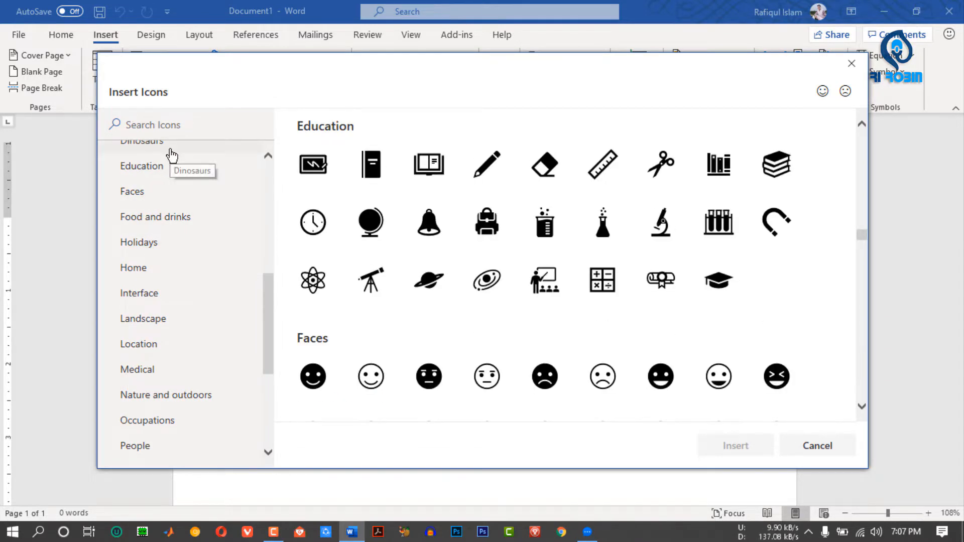
left_click(170, 149)
left_click(162, 293)
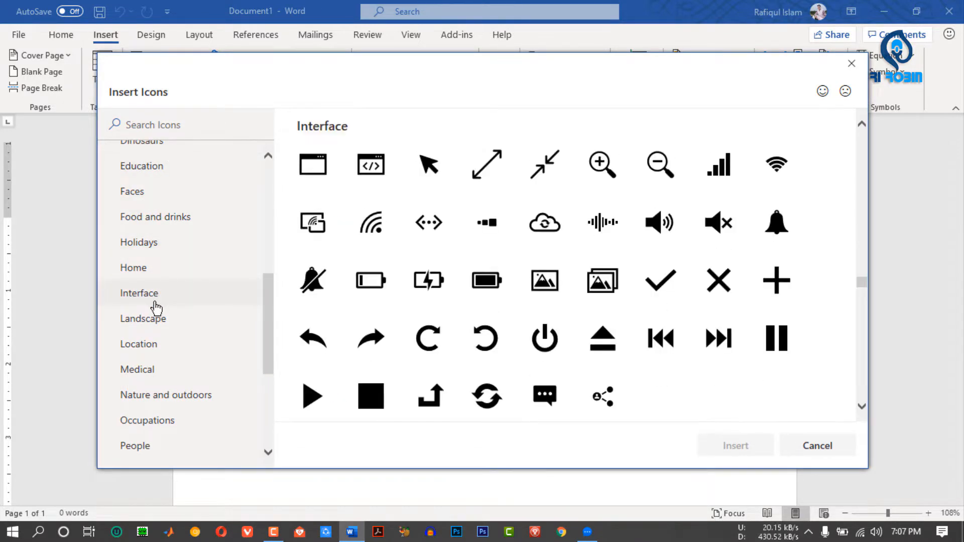
left_click(150, 346)
left_click(144, 382)
left_click(144, 345)
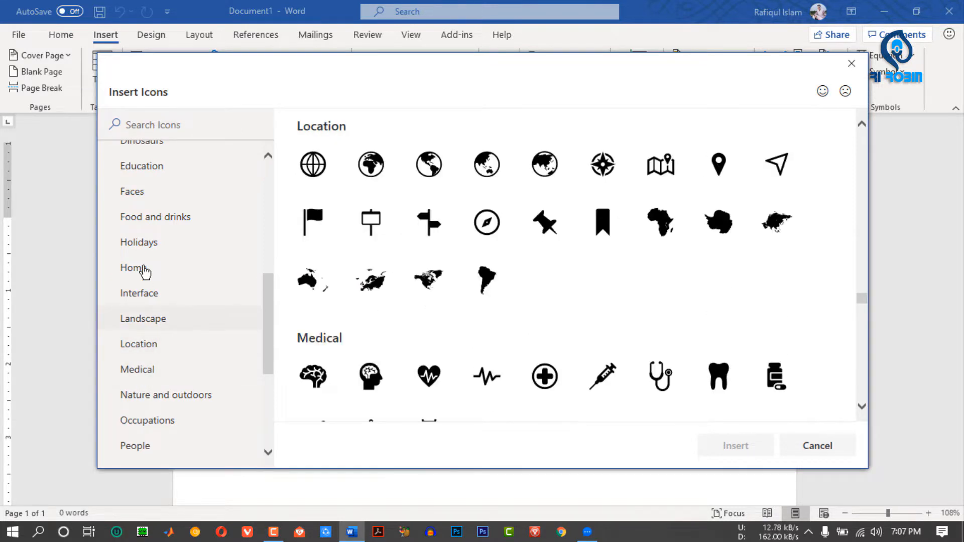
left_click(145, 246)
left_click(135, 191)
left_click(143, 166)
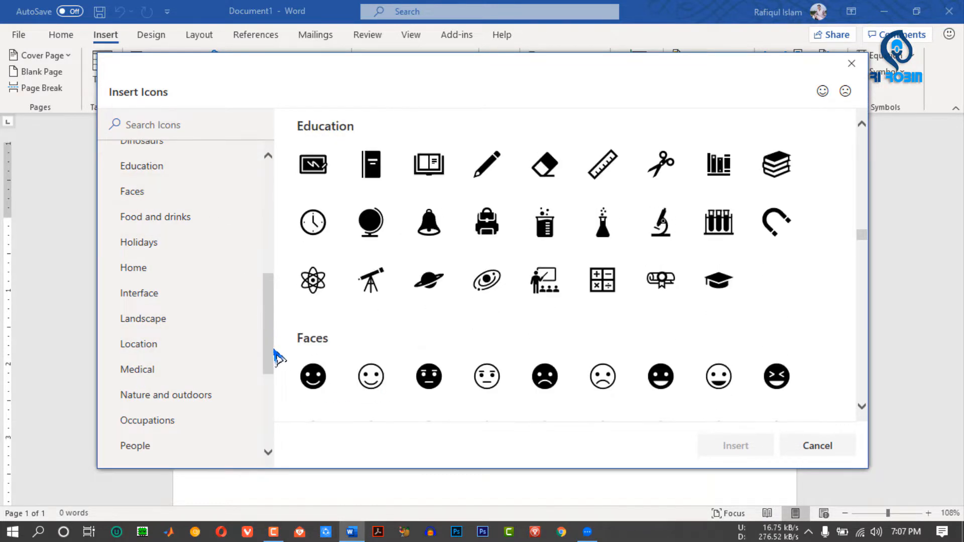
- Return to the Accessibility category and examine the whole icon library and category list down to Weather and seasons
left_click_drag(268, 359, 250, 213)
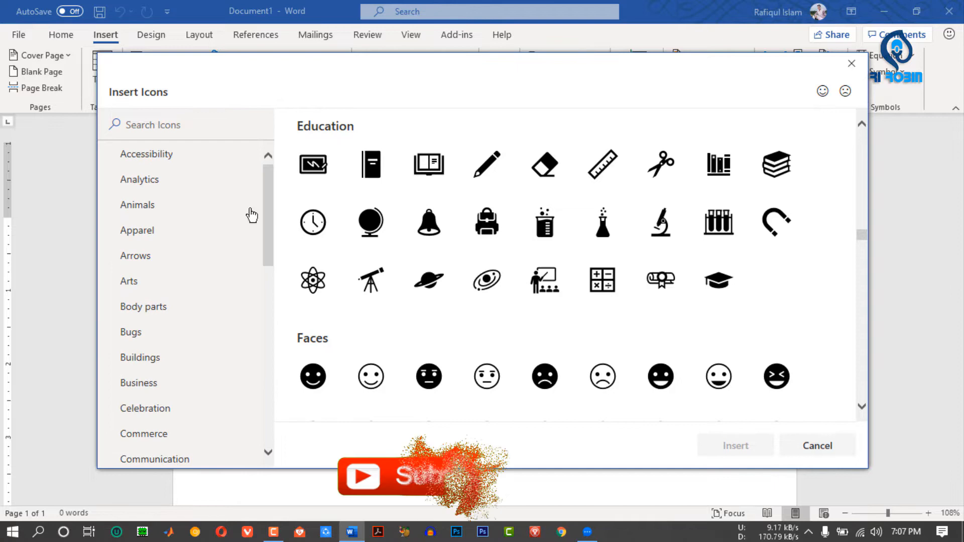
left_click(178, 156)
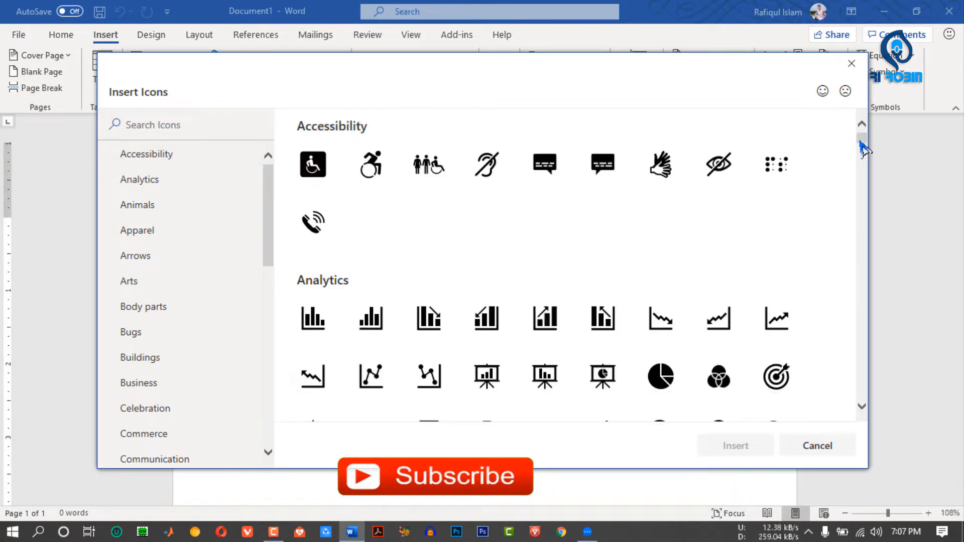
left_click_drag(862, 146, 864, 334)
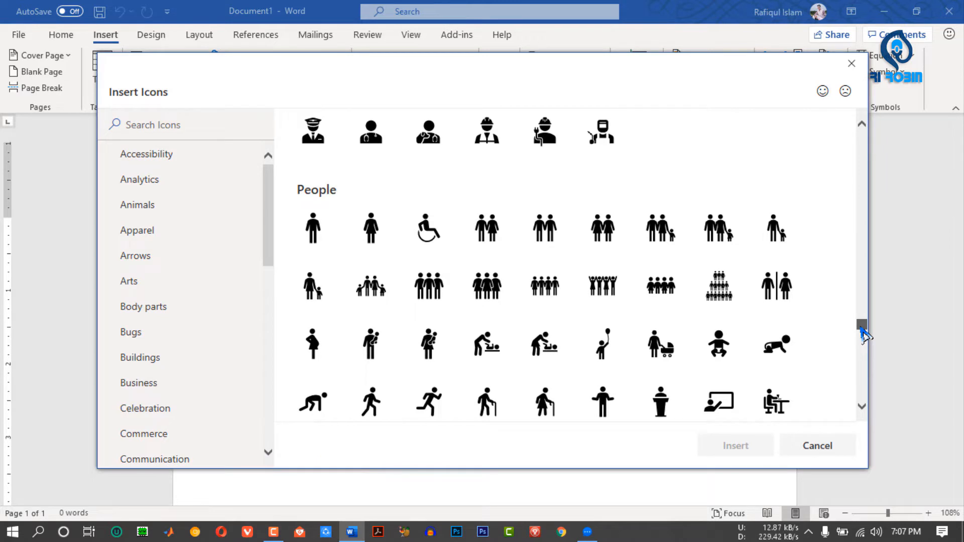
left_click_drag(864, 334, 865, 409)
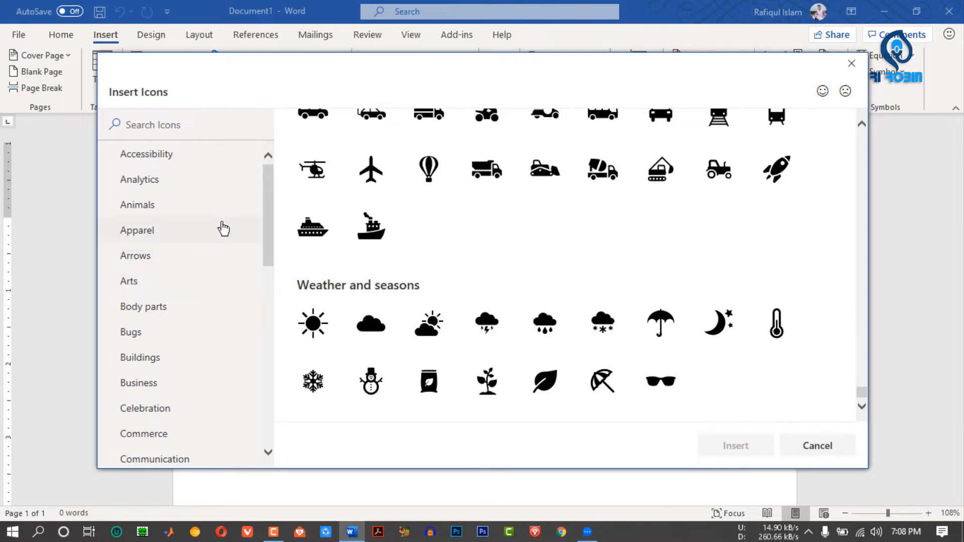
left_click_drag(270, 189, 269, 394)
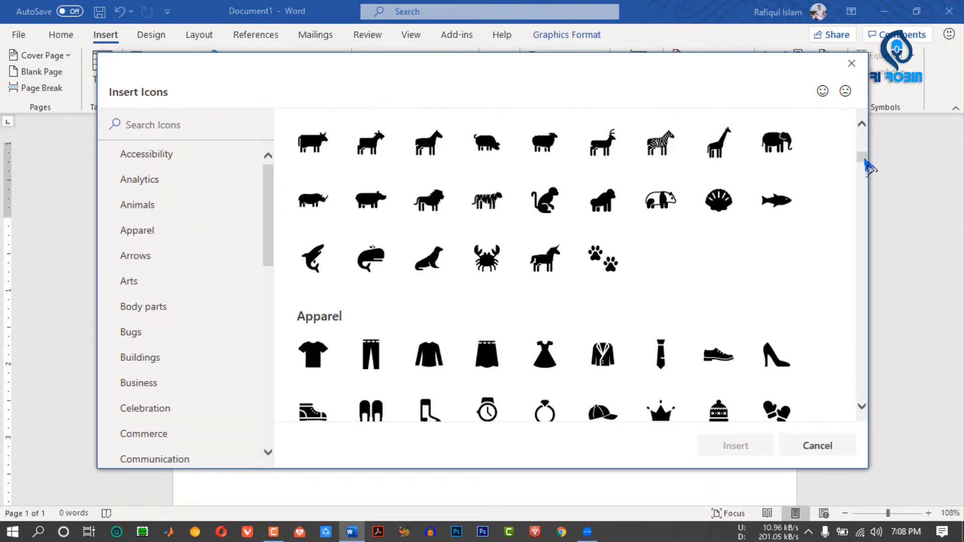
left_click_drag(868, 162, 868, 382)
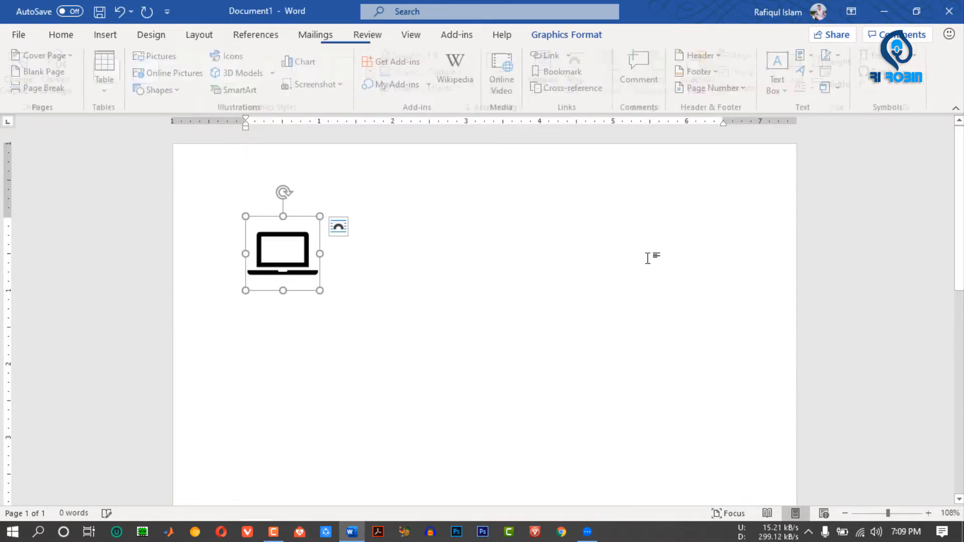
- Enlarge the laptop icon to about 2.94 inches square and replace it with the desktop computer icon from Technology and electronics
left_click_drag(318, 291, 463, 433)
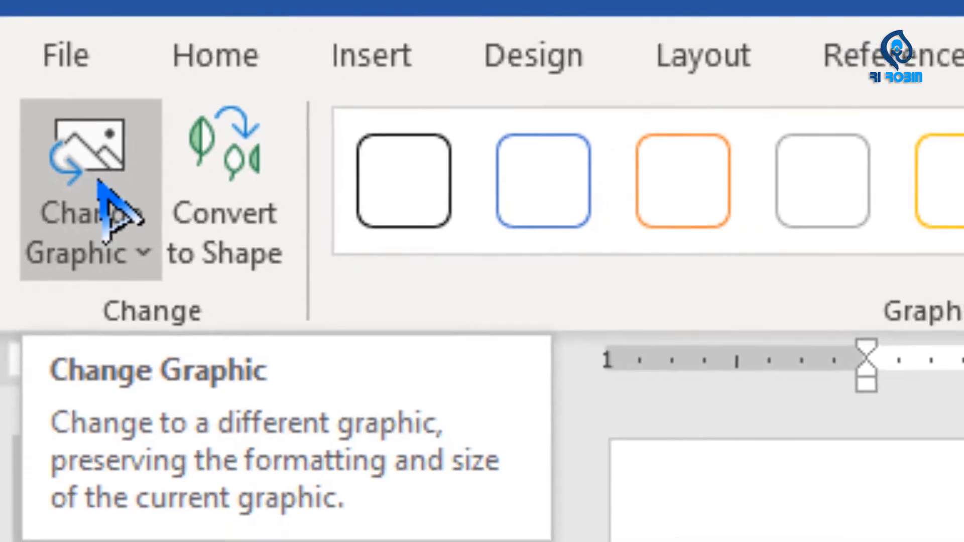
left_click(103, 191)
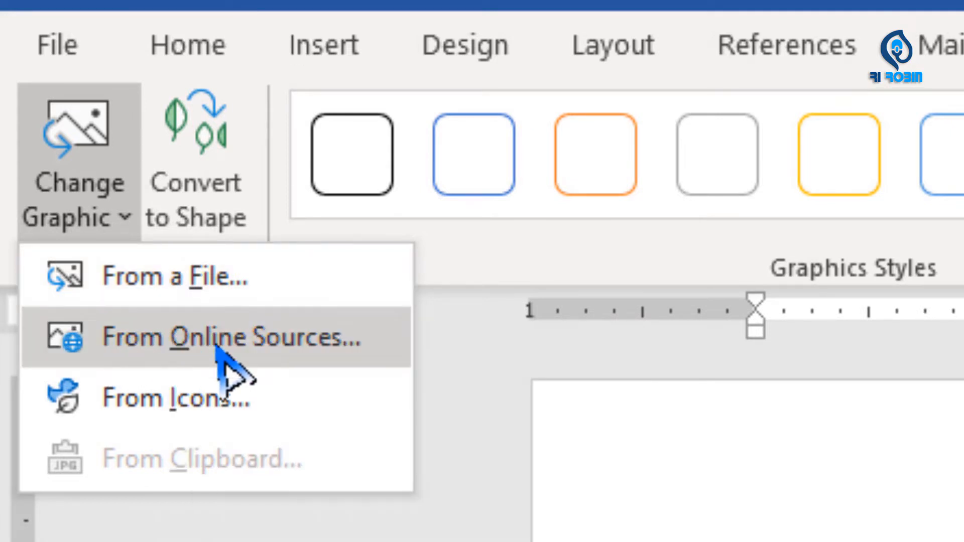
left_click(125, 393)
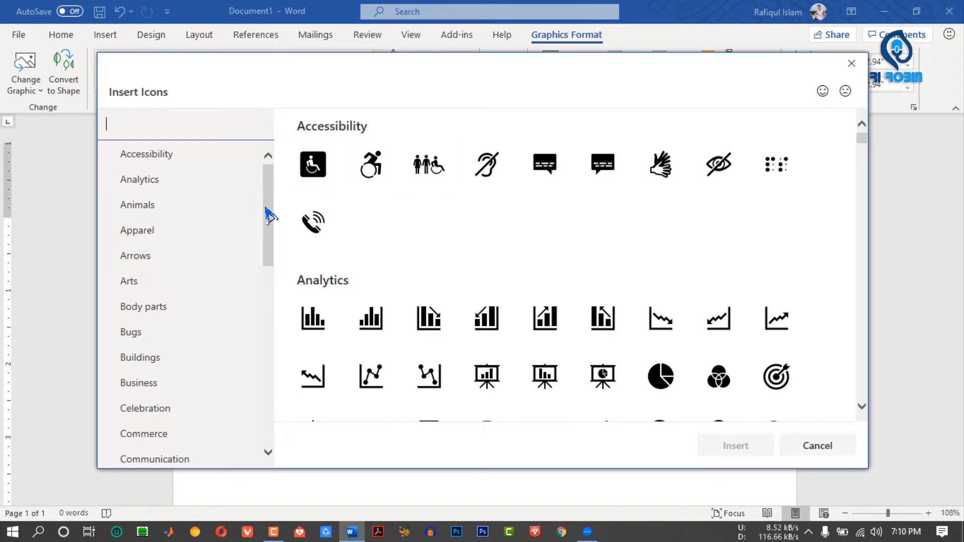
left_click_drag(266, 214, 231, 383)
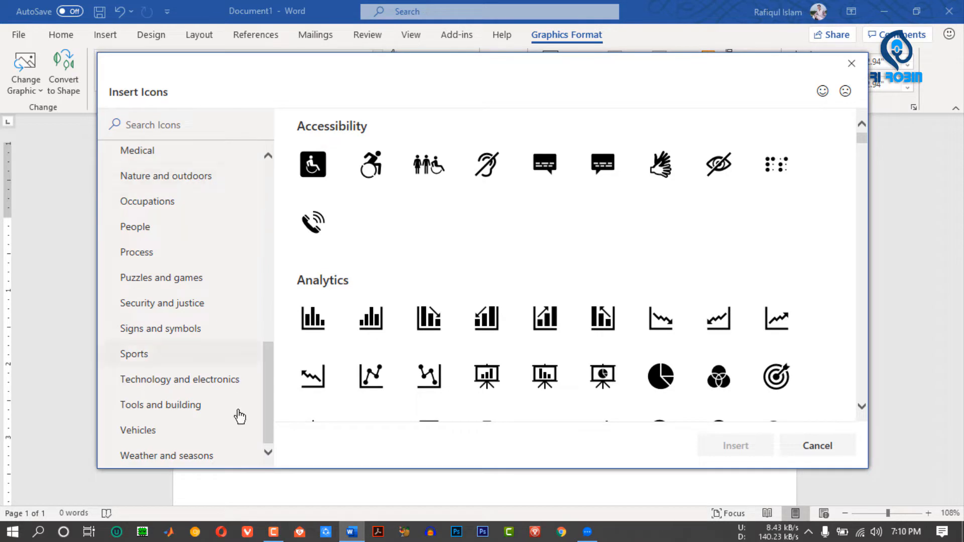
left_click(217, 381)
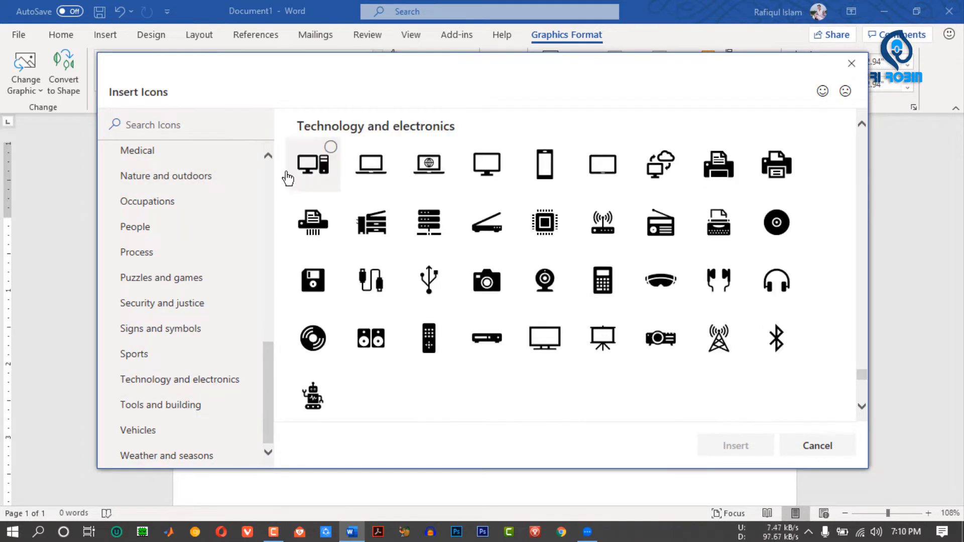
left_click(305, 173)
left_click(745, 454)
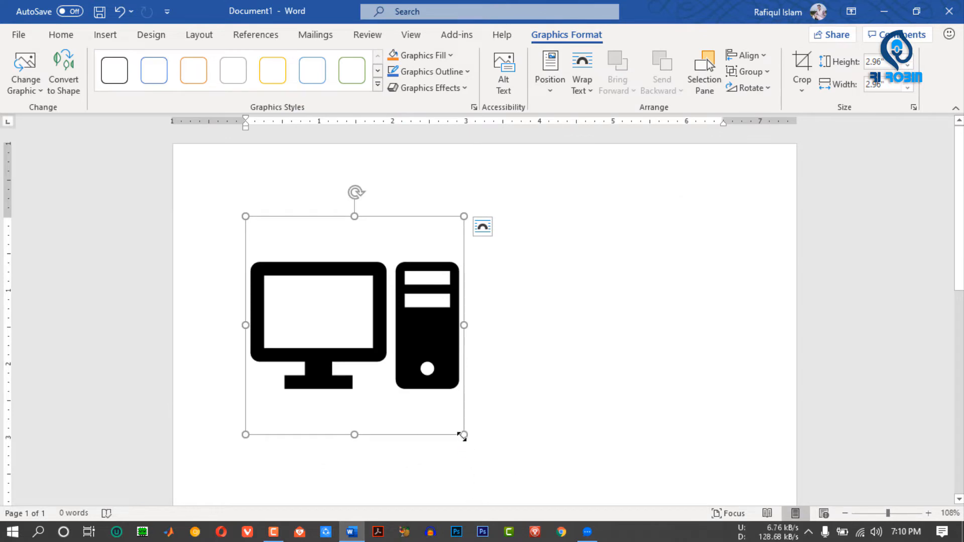
- Resize the desktop computer icon to about 2.69 inches square and convert it to a Microsoft Office drawing object
left_click_drag(463, 436, 545, 504)
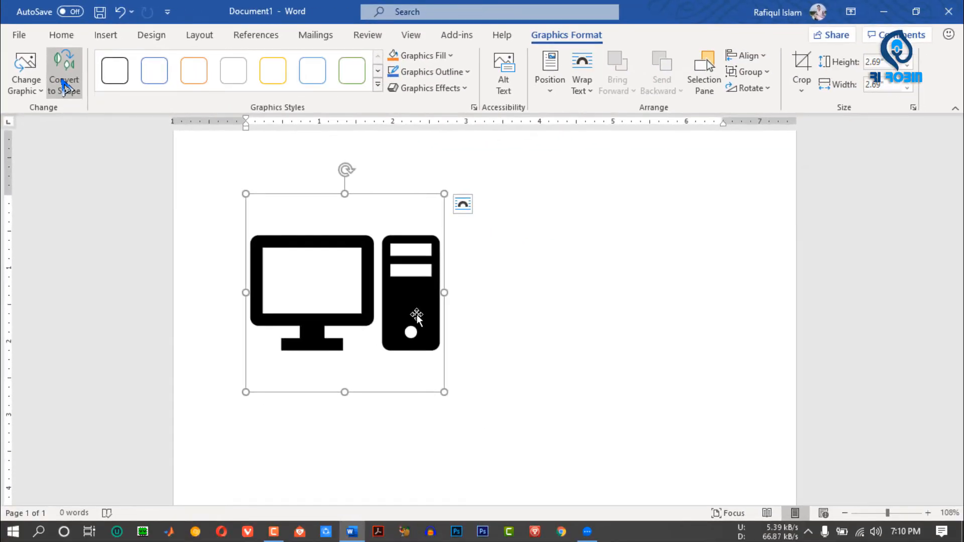
left_click(153, 209)
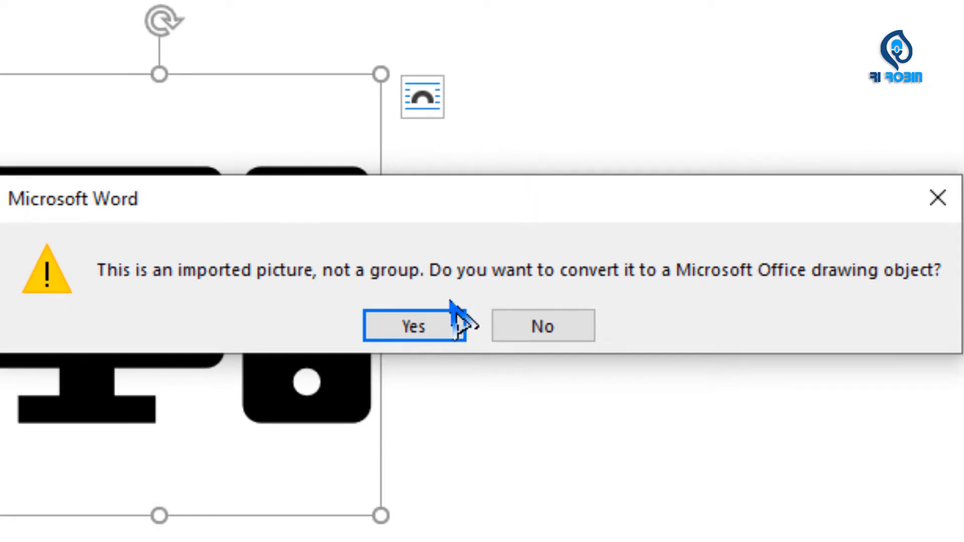
left_click(417, 327)
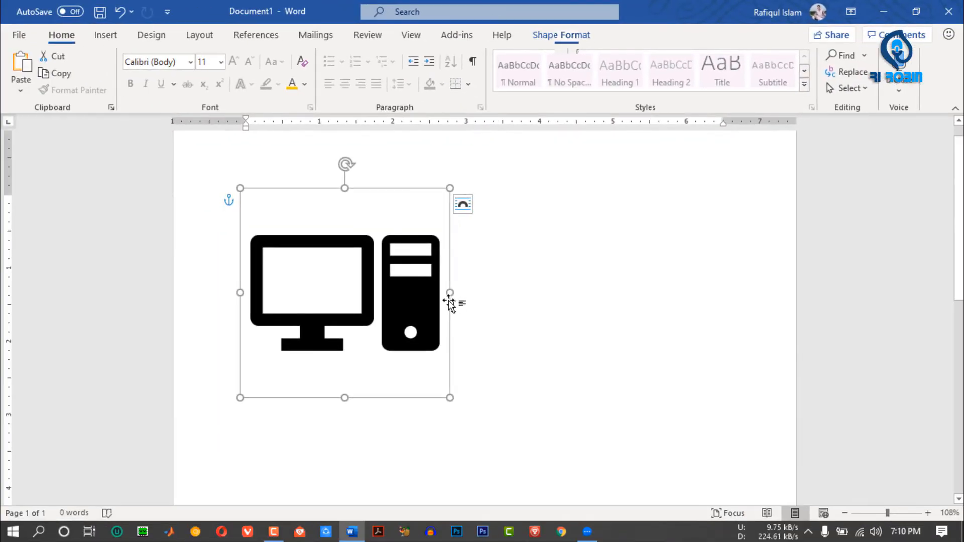
left_click(561, 35)
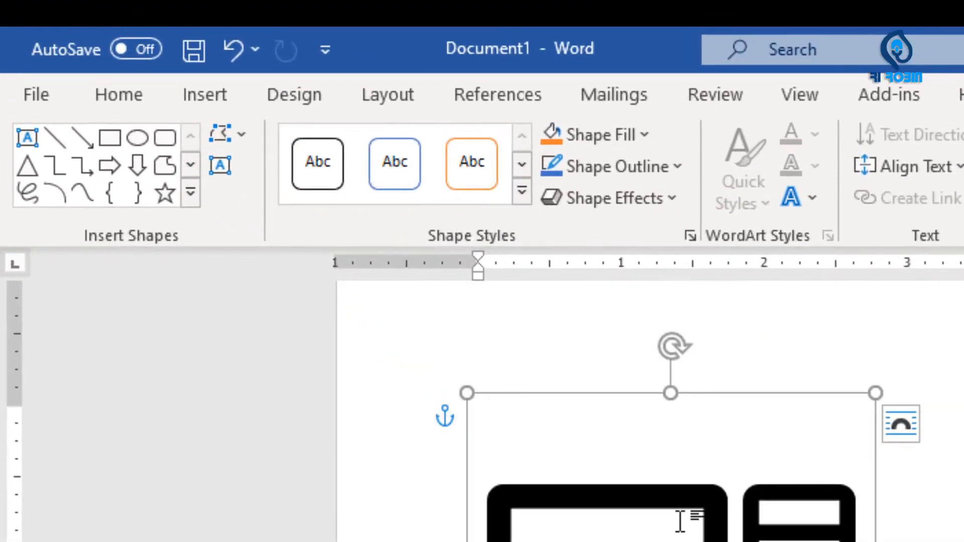
left_click(680, 521)
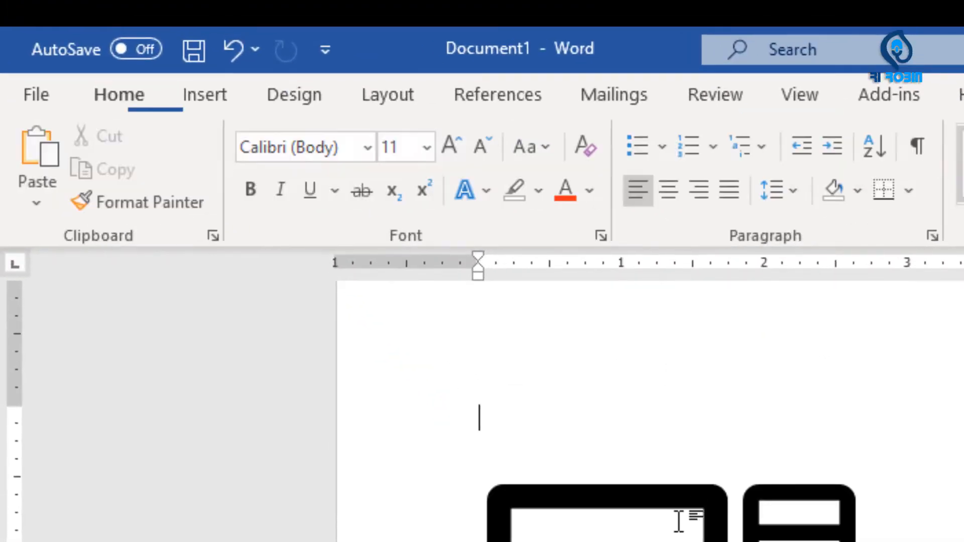
- Insert the laptop icon with a globe on its screen and enlarge it to about 3.04 inches square
left_click(685, 516)
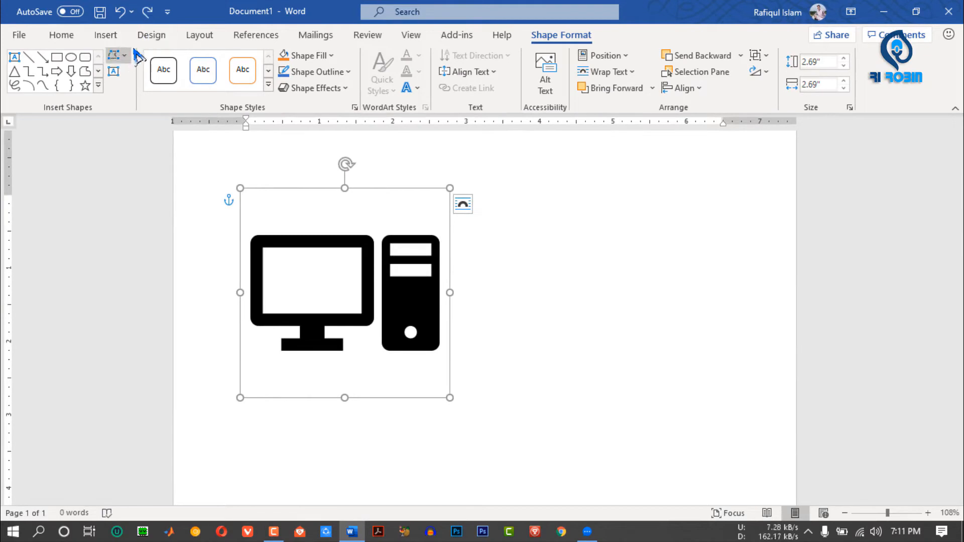
left_click(124, 38)
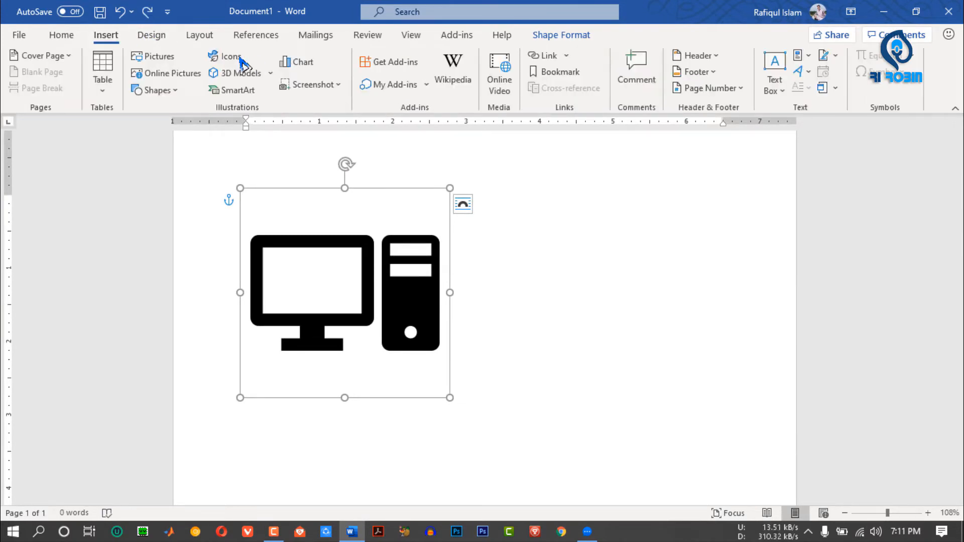
left_click(224, 60)
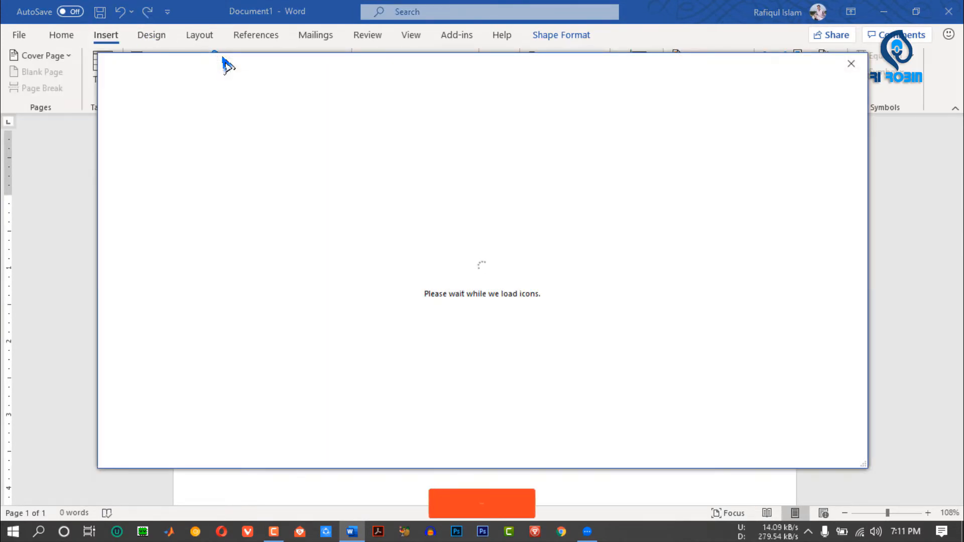
double_click(440, 185)
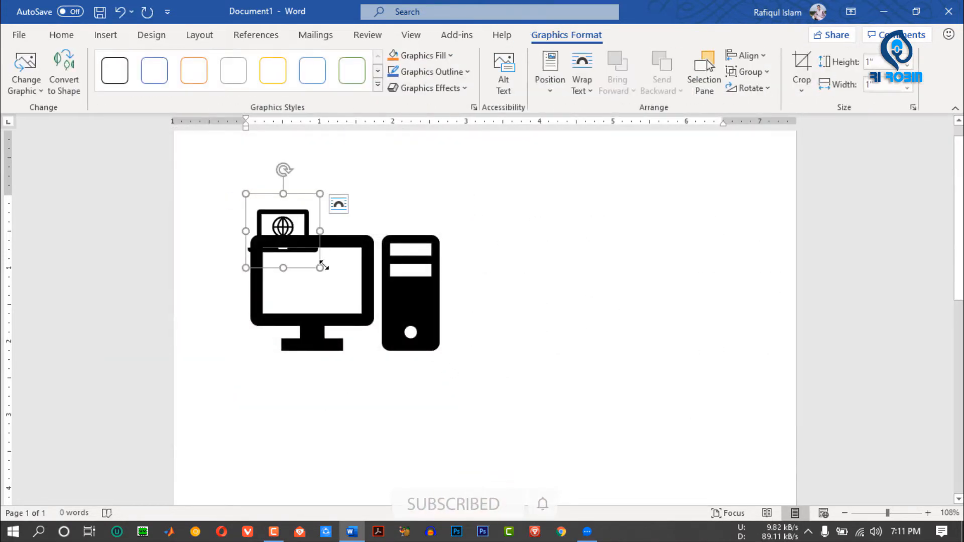
left_click_drag(320, 268, 469, 417)
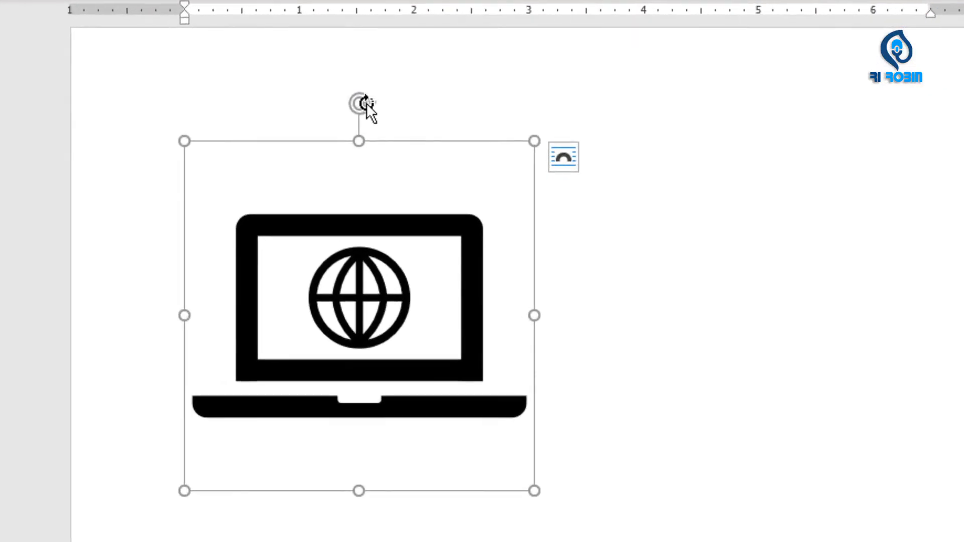
- Rotate the laptop icon clockwise and turn it back upright
left_click_drag(359, 181, 447, 204)
left_click_drag(498, 140, 357, 83)
- Set the laptop icon's text wrapping to Tight and move it to the horizontal centre of the page
left_click(563, 158)
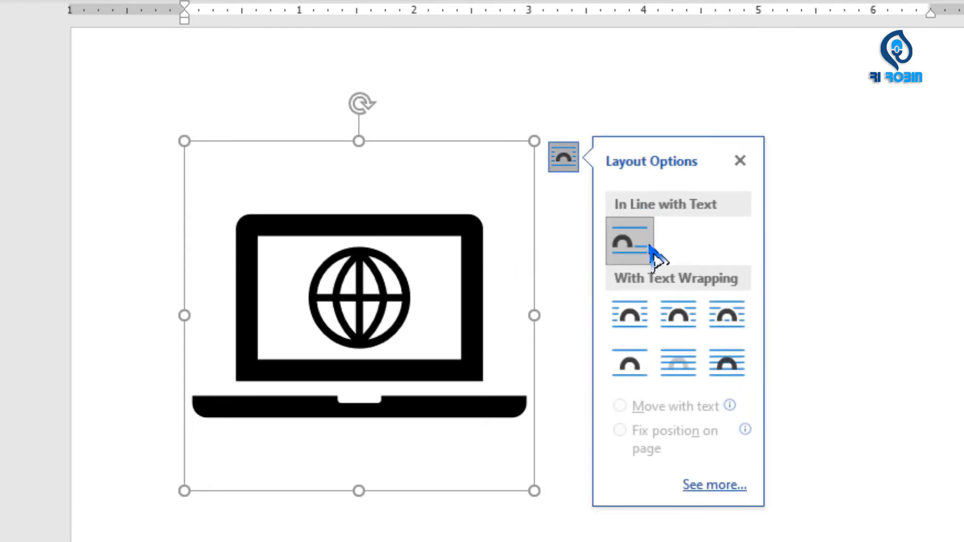
left_click(677, 327)
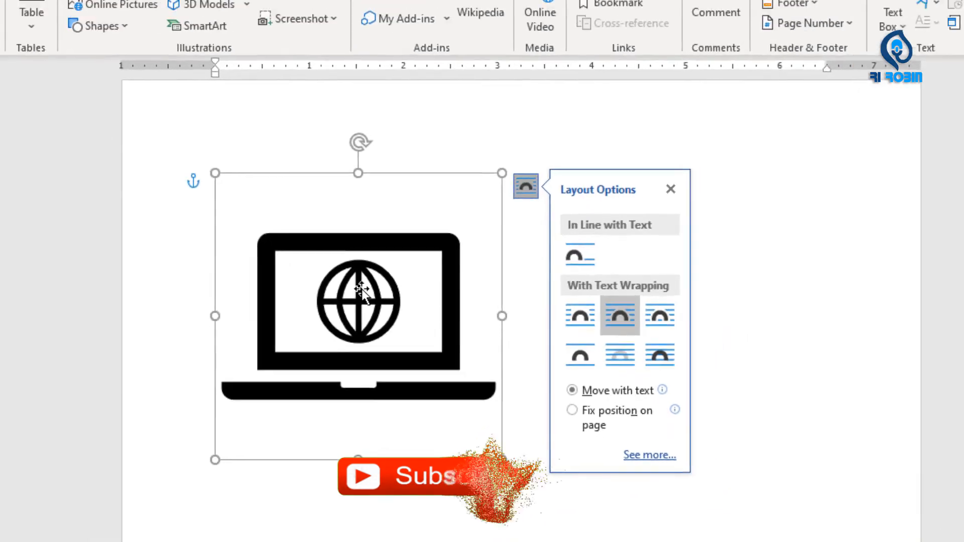
left_click(504, 287)
left_click_drag(449, 305, 477, 297)
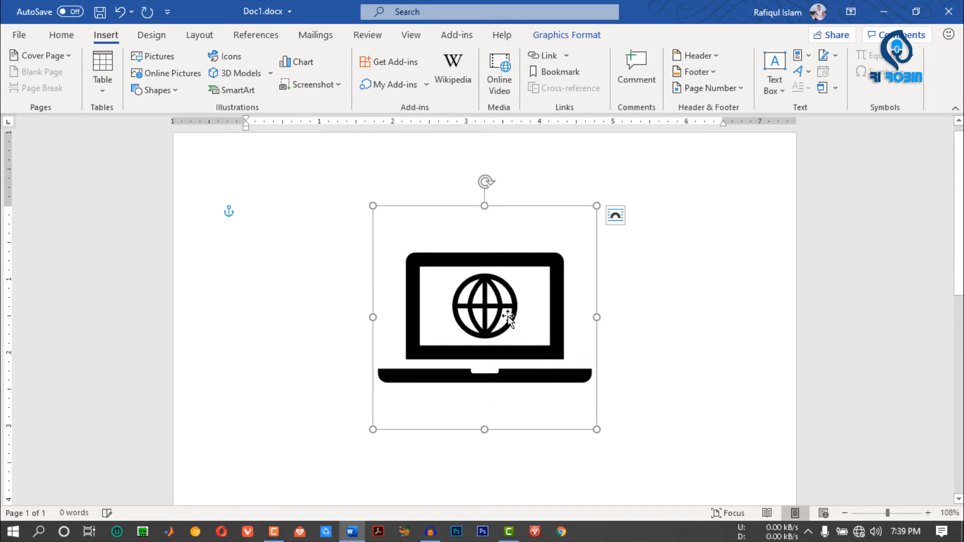
- Apply the solid orange graphics style preset without an outline to the laptop icon
left_click(559, 36)
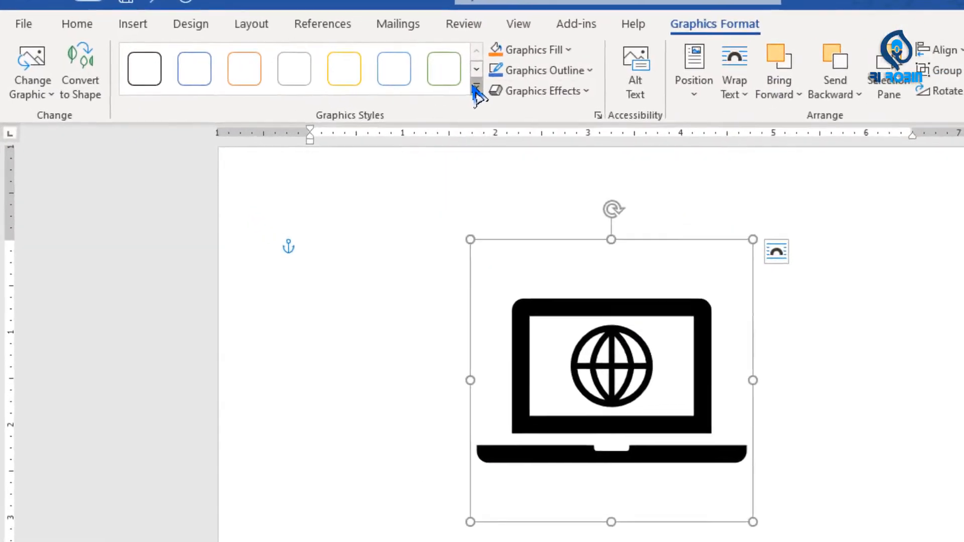
left_click(378, 89)
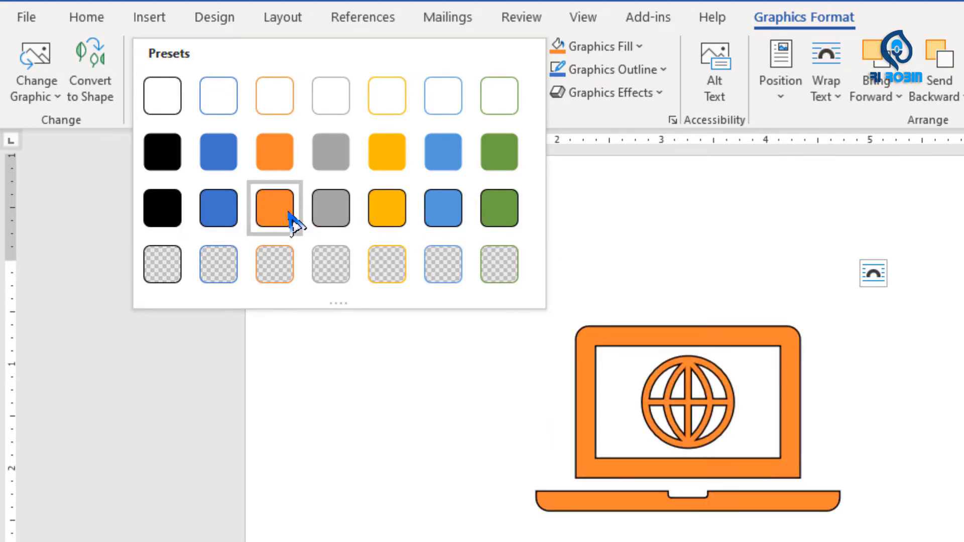
left_click(276, 162)
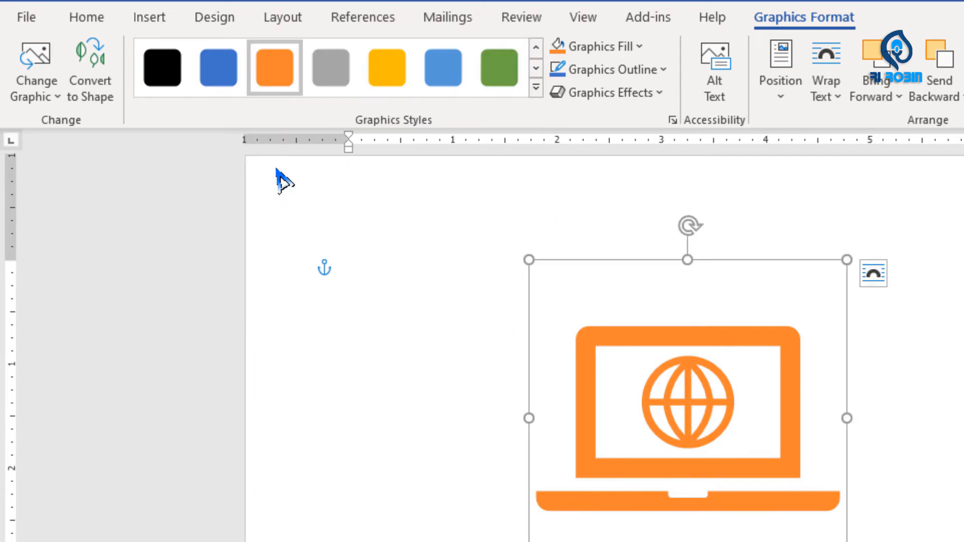
left_click(536, 88)
- Change the laptop icon's fill to the standard colour Red
left_click(618, 45)
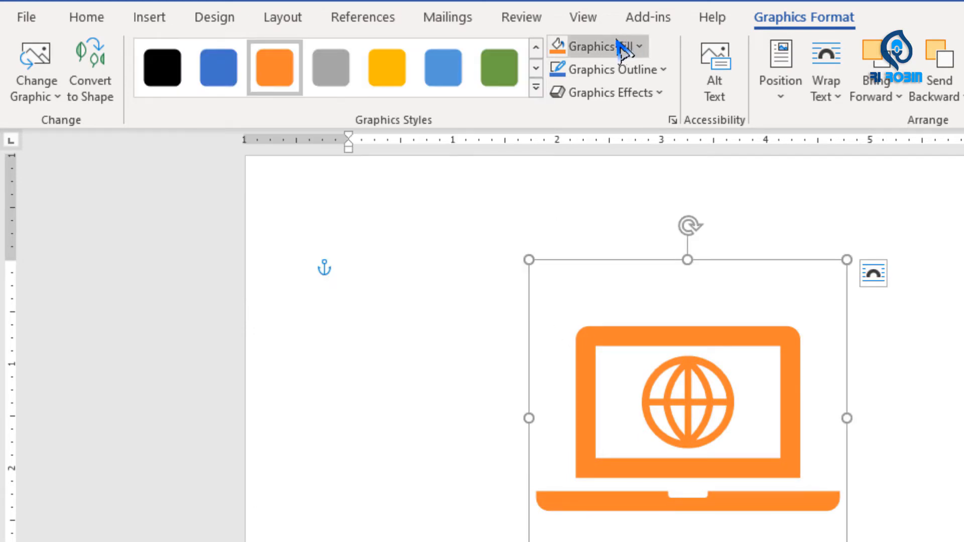
left_click(621, 49)
left_click(601, 48)
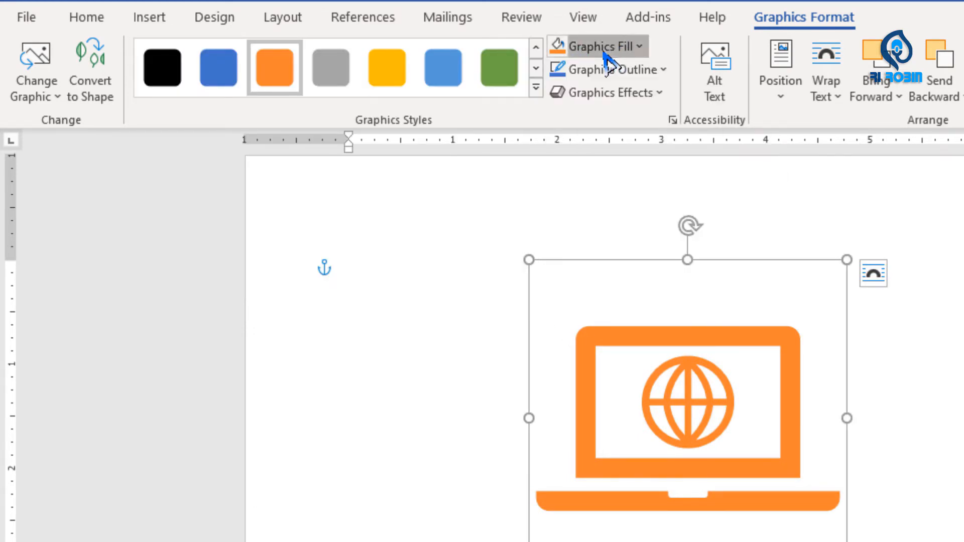
left_click(620, 50)
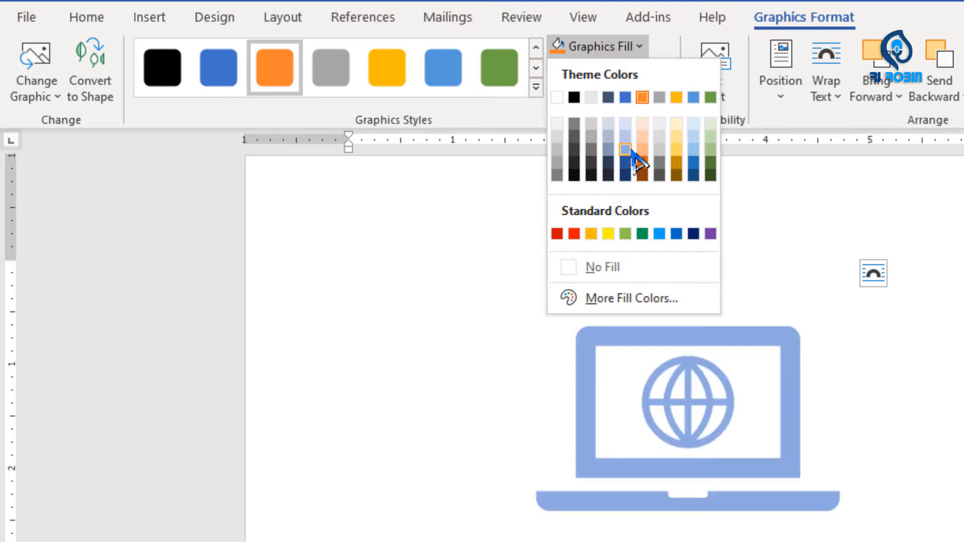
left_click(575, 234)
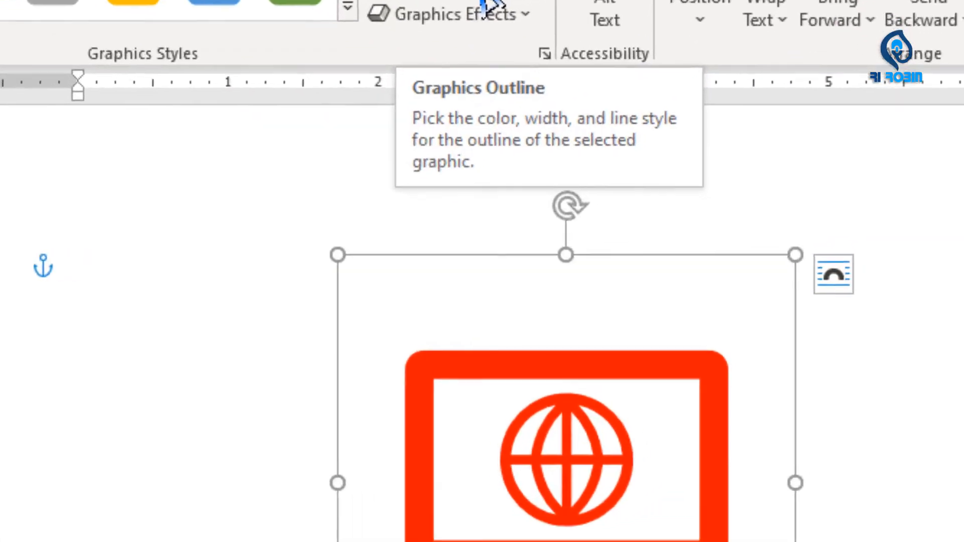
- Give the laptop icon a near-black outline, using the darkest shade of the black theme colour, with a 3 pt weight
left_click(615, 61)
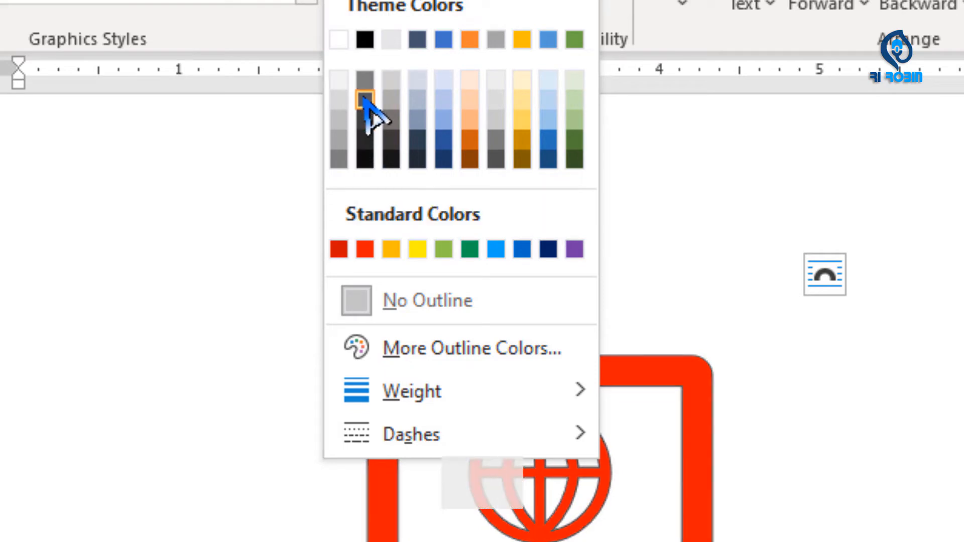
left_click(365, 160)
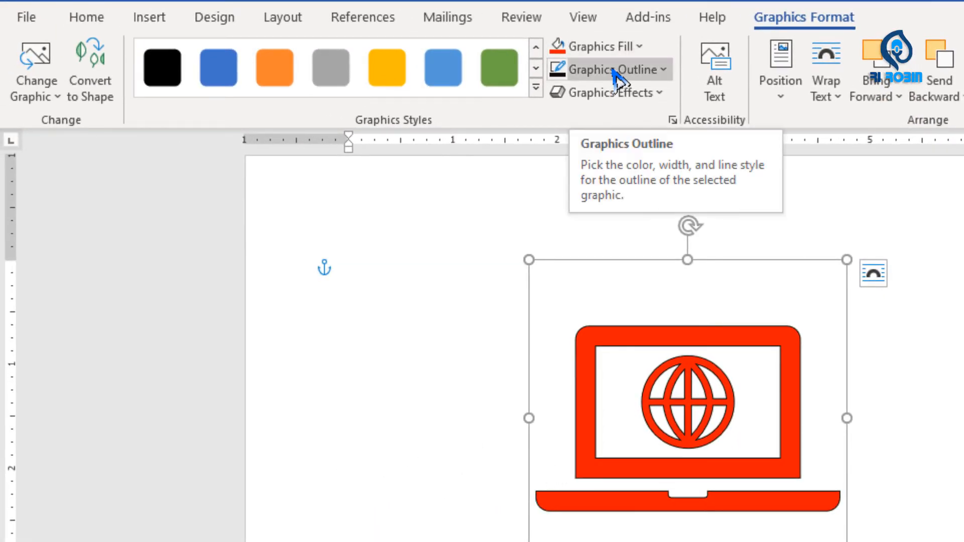
left_click(617, 70)
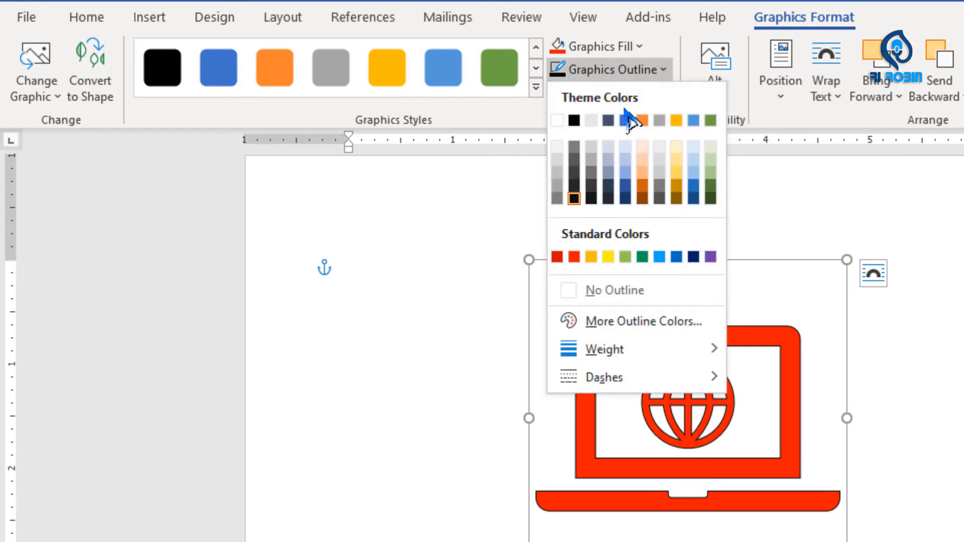
mouse_move(683, 351)
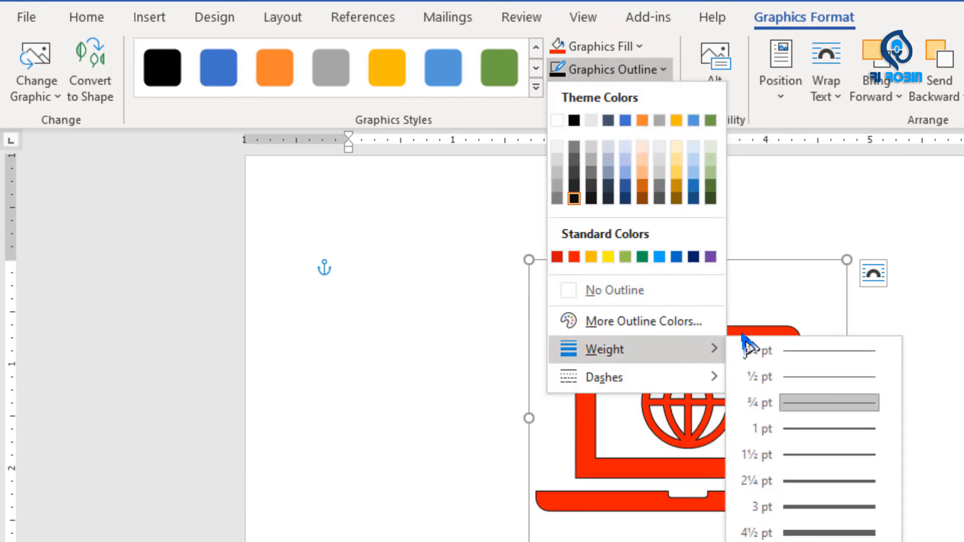
left_click(817, 507)
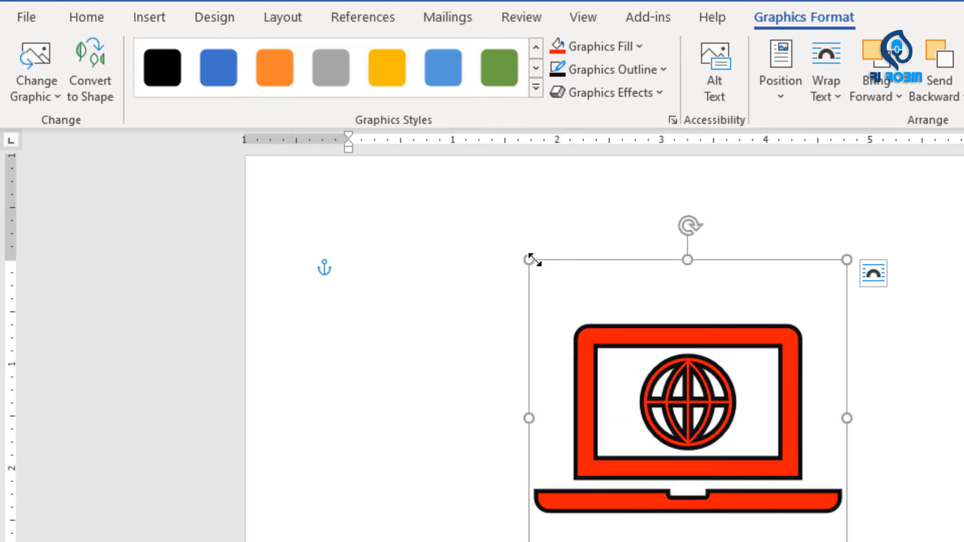
- Enlarge the laptop icon to about 4 inches square
left_click_drag(530, 259, 427, 201)
left_click_drag(785, 448, 783, 399)
left_click_drag(783, 310, 783, 306)
mouse_move(722, 443)
left_mouse_down()
mouse_move(755, 460)
mouse_move(735, 440)
left_mouse_up()
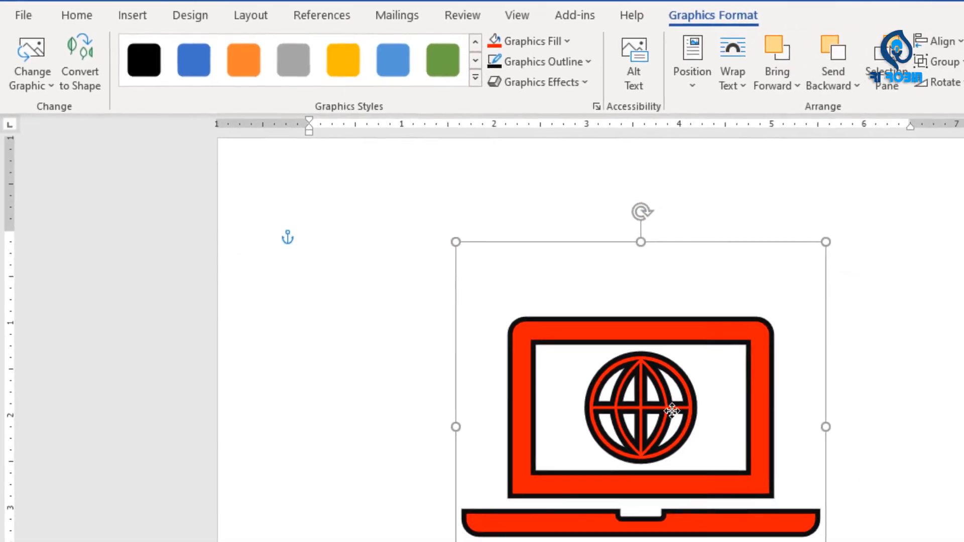
mouse_move(628, 376)
left_mouse_down()
mouse_move(637, 363)
mouse_move(626, 370)
left_mouse_up()
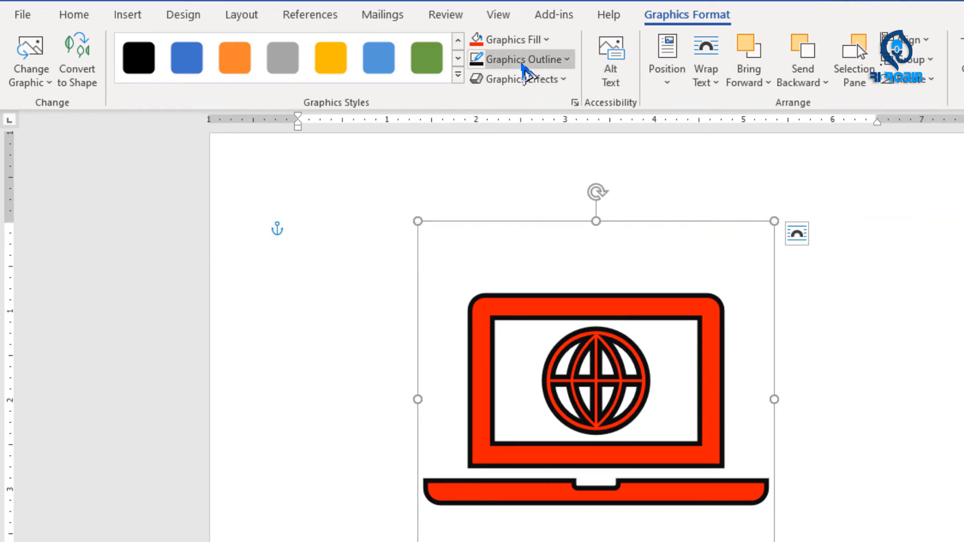
- Preview the outline weight and dash options for the laptop icon and set its outline colour to plain theme black
left_click(523, 60)
mouse_move(610, 304)
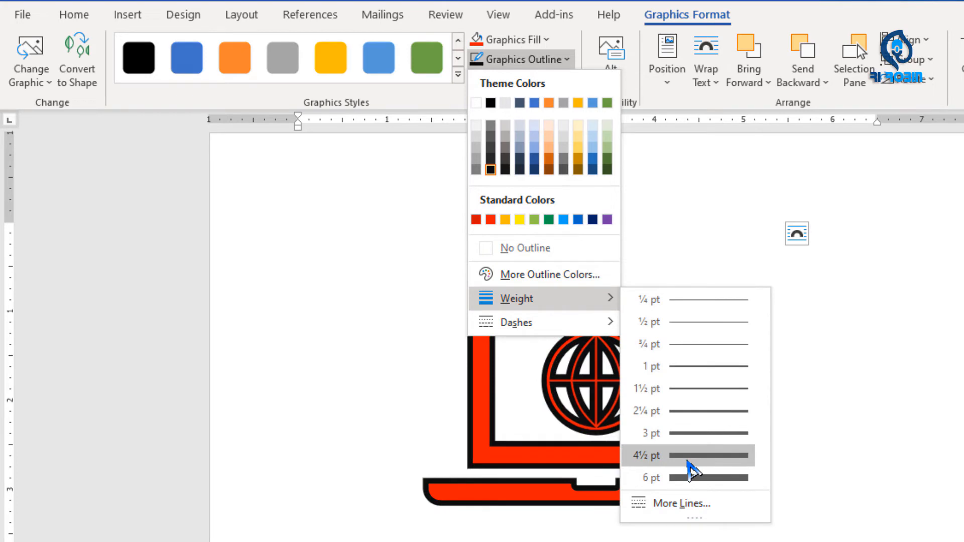
mouse_move(577, 322)
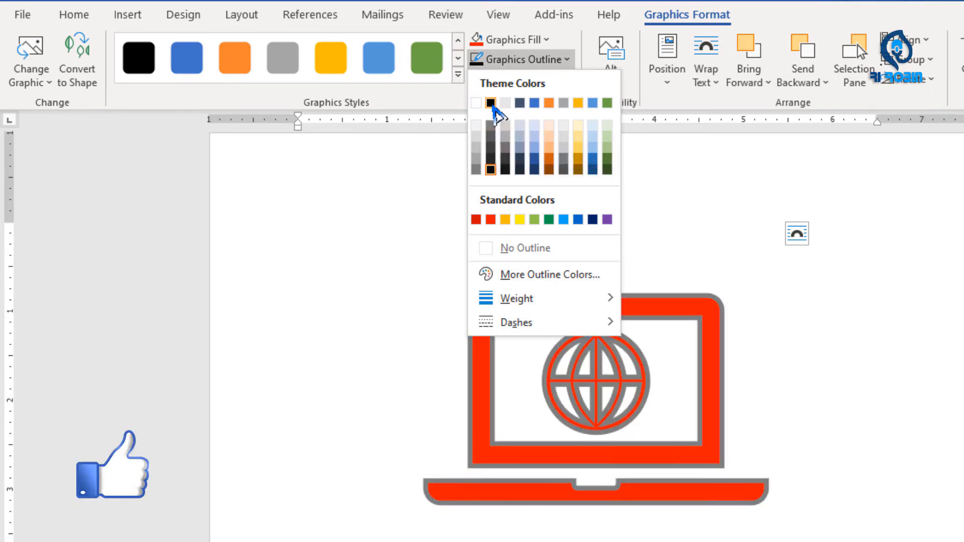
left_click(491, 104)
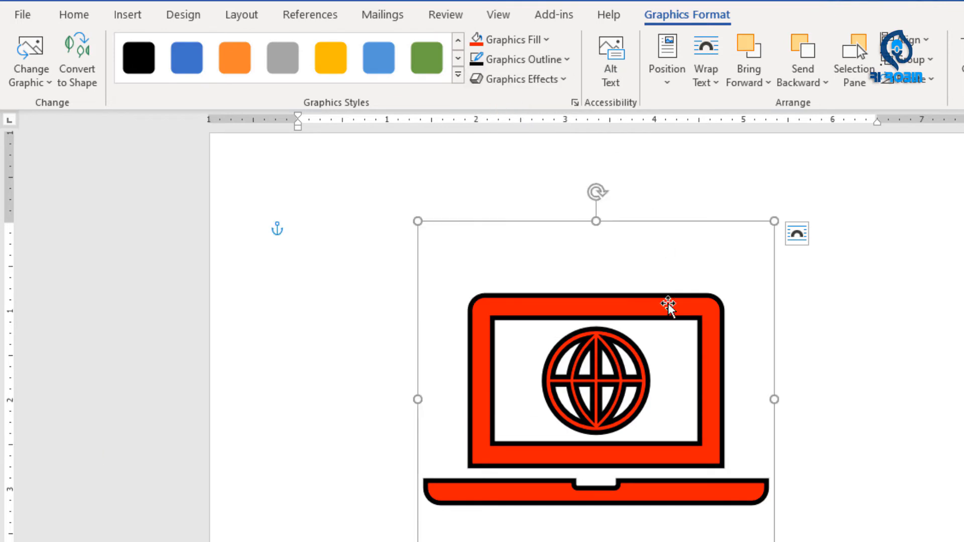
- Apply the first Perspective 3-D rotation effect to the laptop icon and shift the icon slightly to the left
left_click(563, 81)
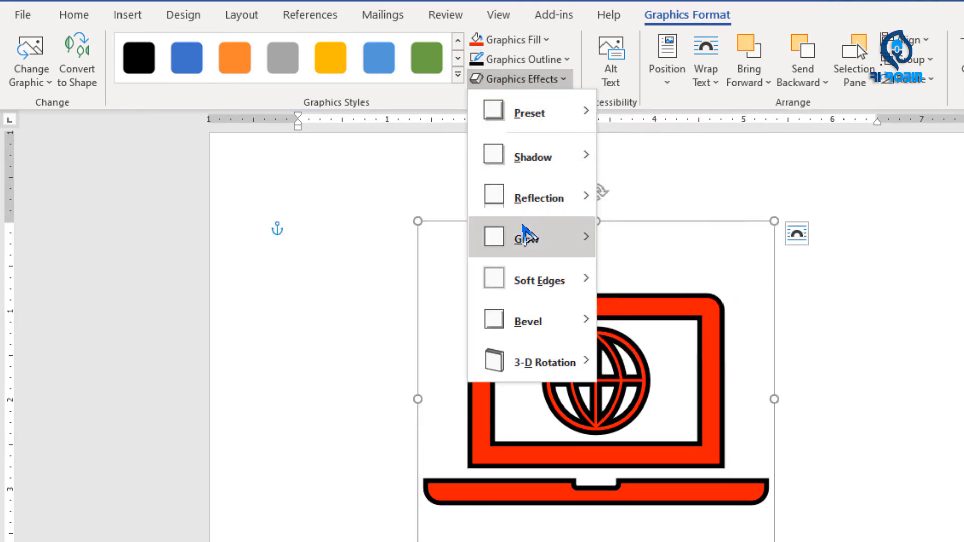
mouse_move(510, 226)
mouse_move(581, 361)
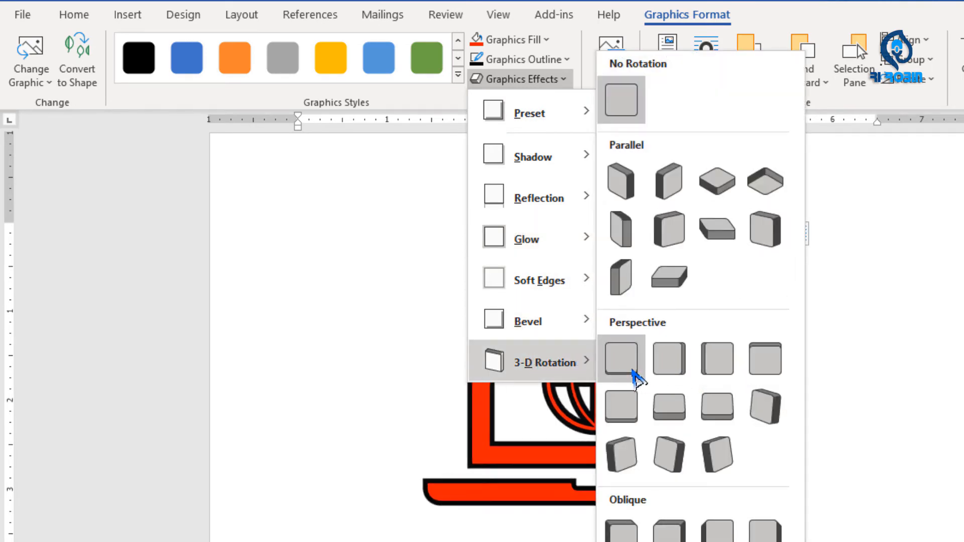
left_click(632, 377)
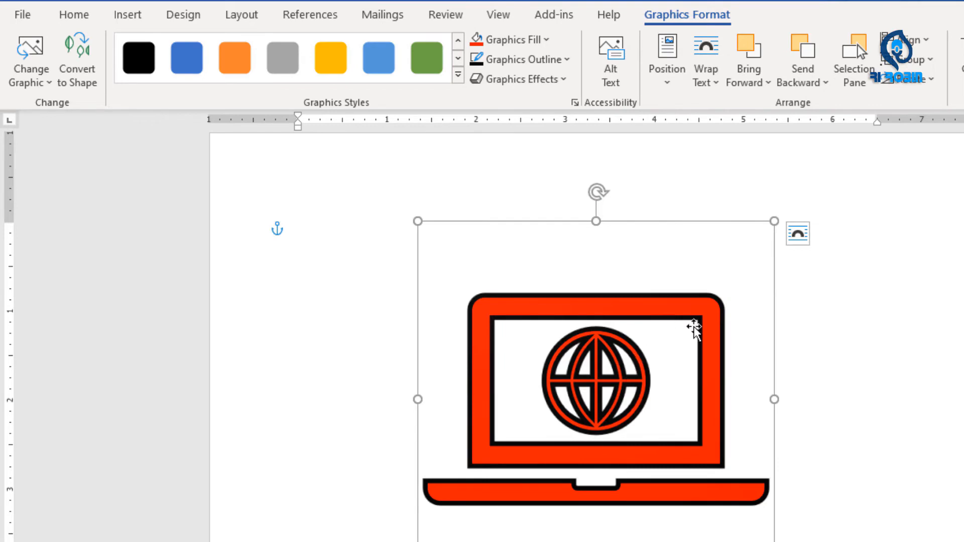
left_click_drag(618, 455, 613, 373)
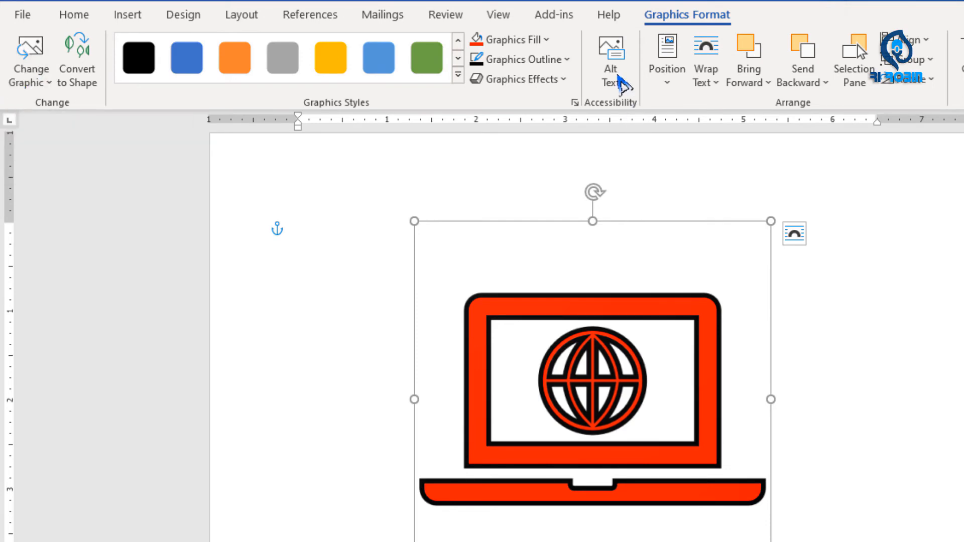
- Examine the position and text wrapping choices for the laptop icon and shrink it to about 3.66 inches square
left_click(668, 70)
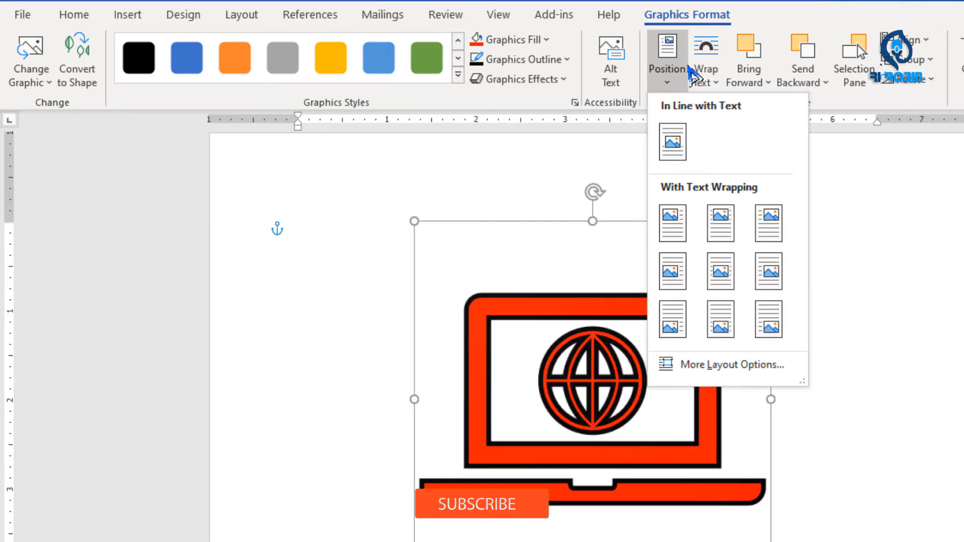
left_click(704, 55)
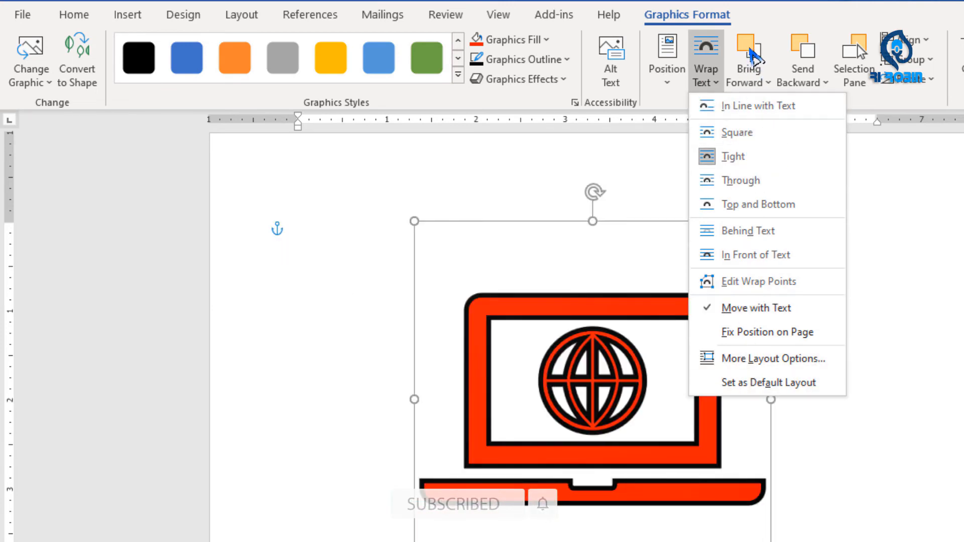
left_click(921, 251)
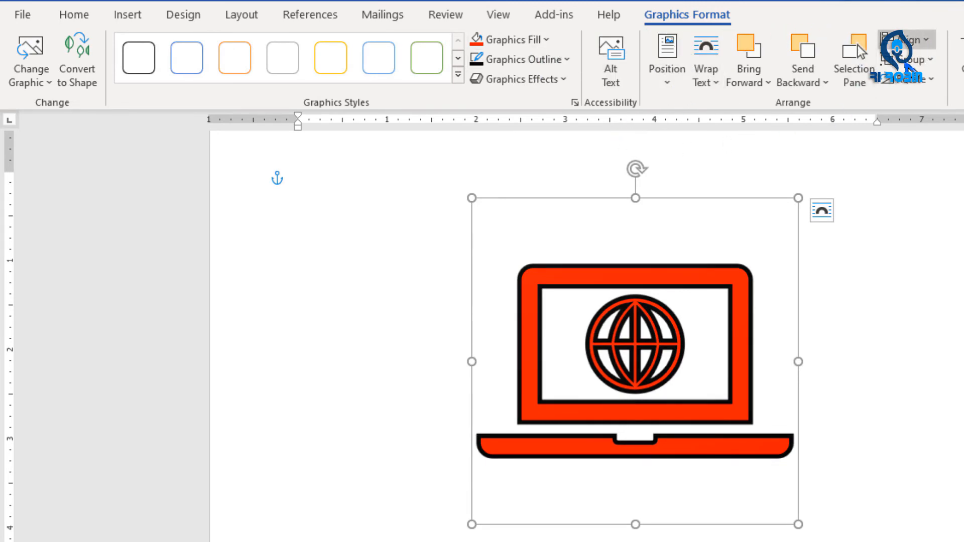
- Ungroup the laptop icon and accept its conversion into an editable drawing object, bringing up the shape formatting options
left_click(909, 59)
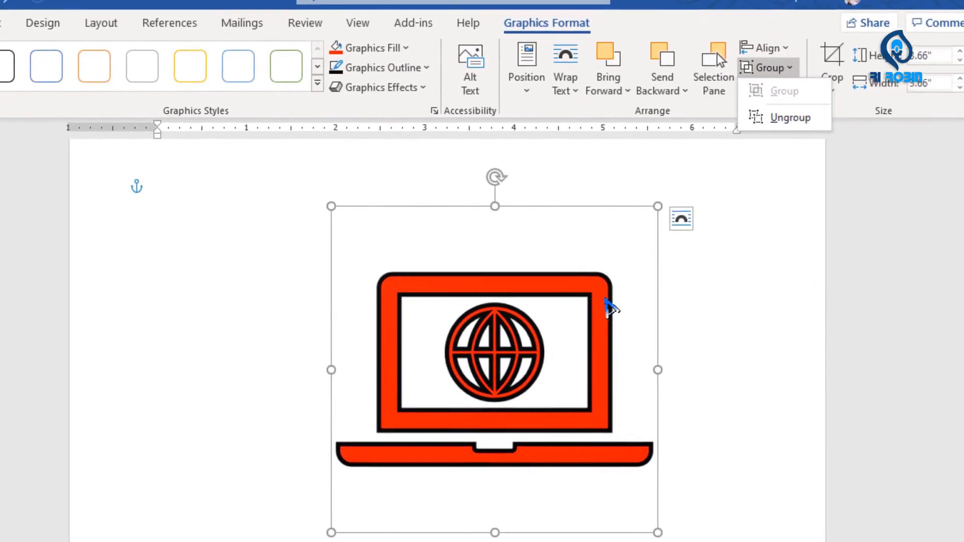
left_click(528, 292)
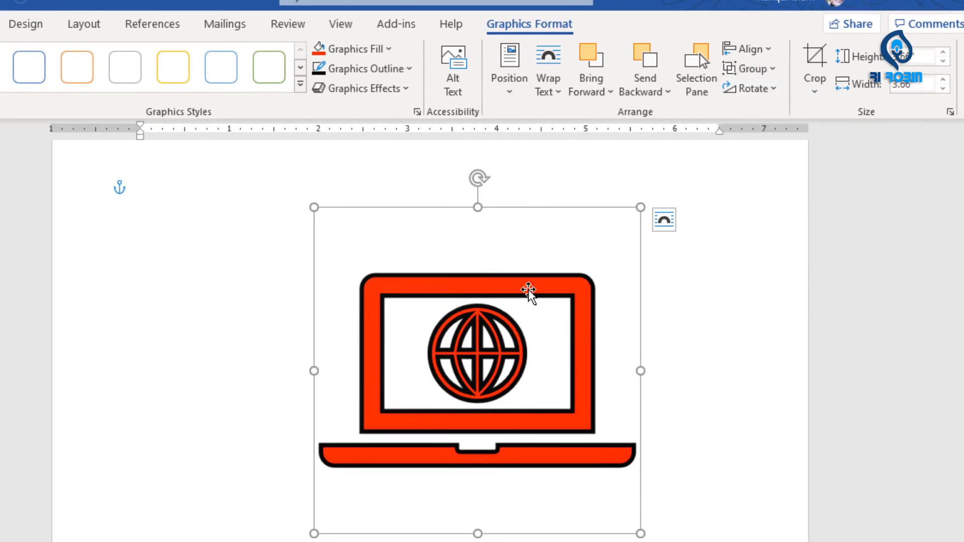
left_click_drag(427, 410, 542, 329)
left_click_drag(379, 342, 408, 373)
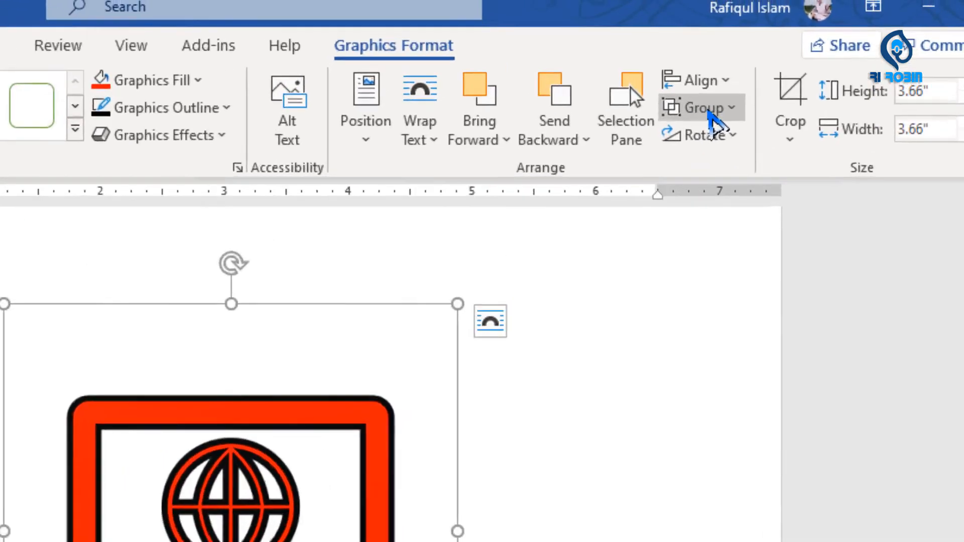
left_click(710, 112)
left_click(723, 180)
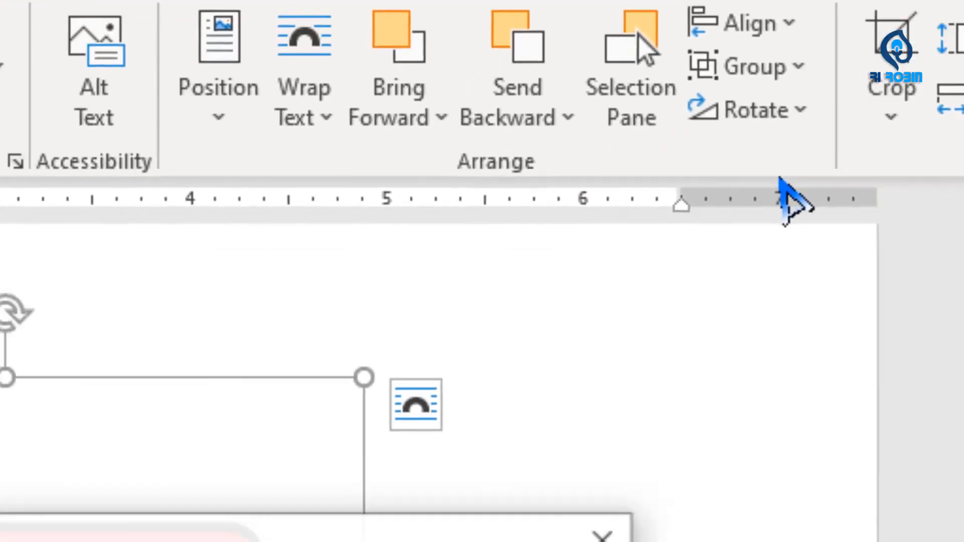
left_click(450, 334)
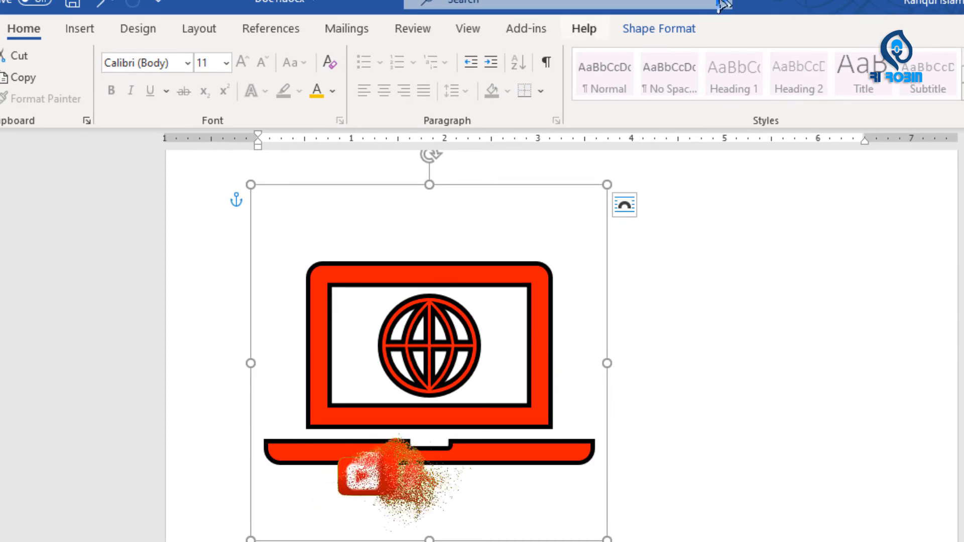
left_click(664, 31)
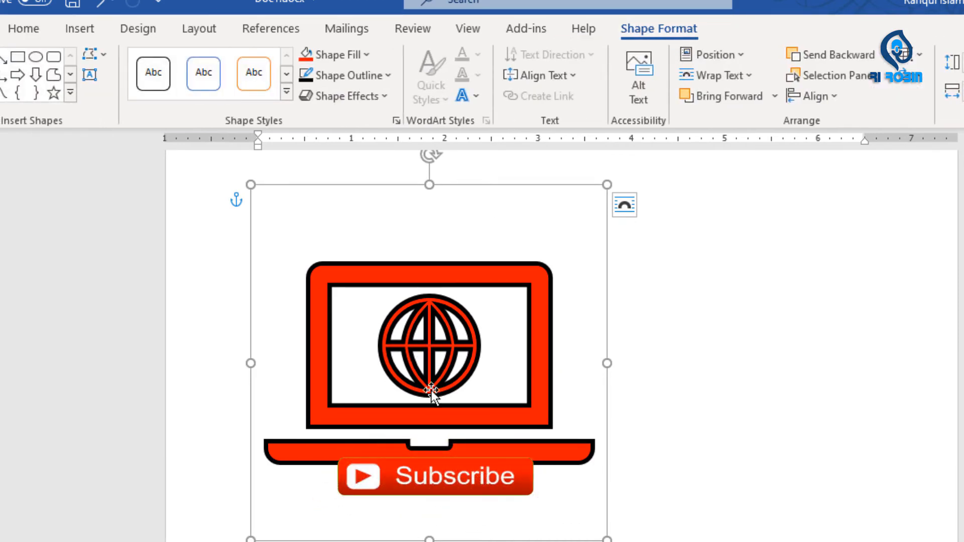
- Select the converted laptop's parts individually and pull them apart: globe far right, screen frame up, base down and to the right
left_click(430, 357)
left_click(472, 287)
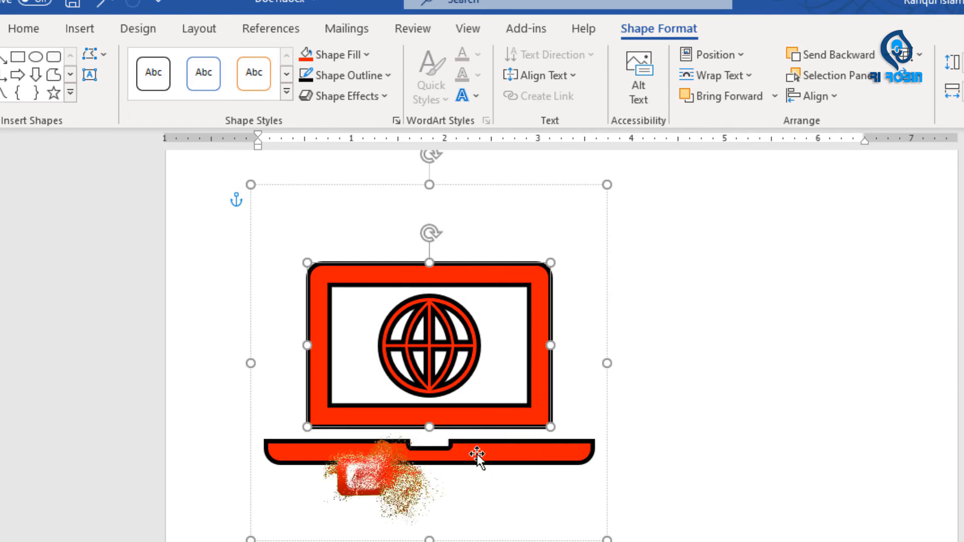
left_click(477, 457)
left_click(431, 338)
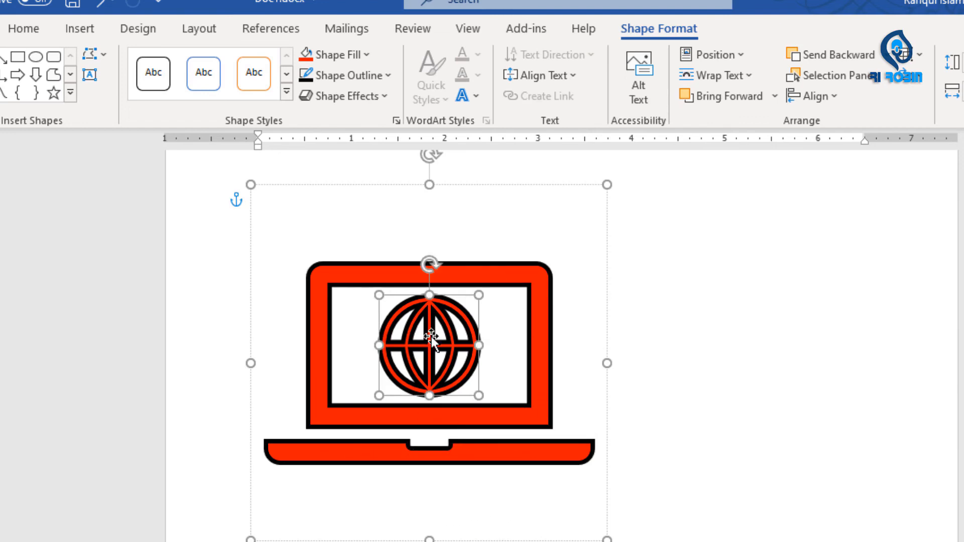
left_click_drag(431, 339, 840, 308)
left_click_drag(466, 271, 460, 185)
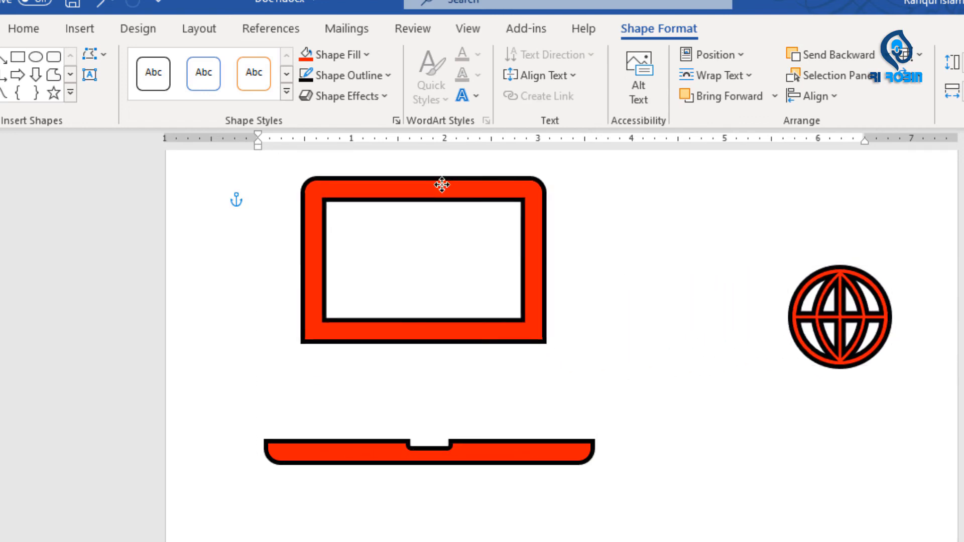
left_click(475, 447)
left_click_drag(477, 450, 560, 432)
scroll(597, 347, "up", 3)
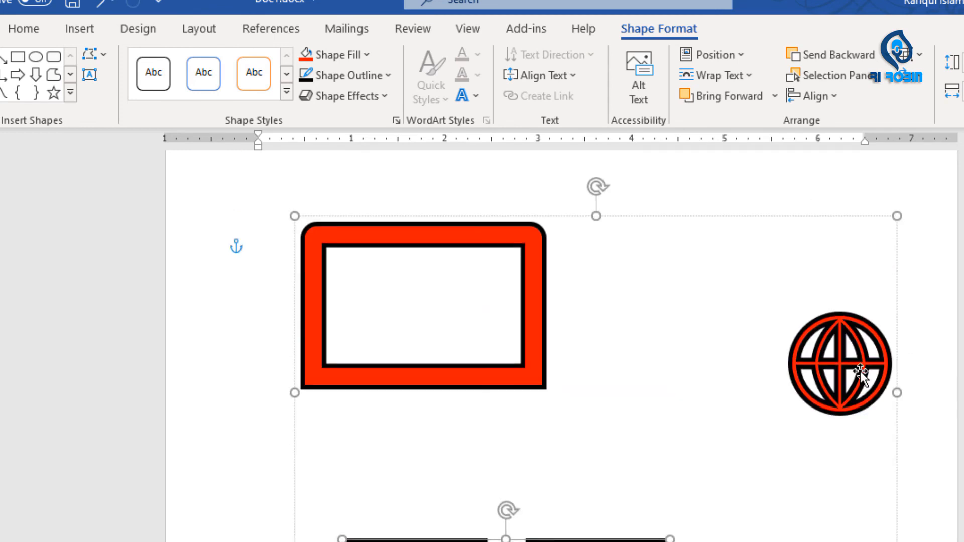
- Reassemble the laptop by moving the base directly beneath the screen frame and the globe inside the screen, and deselect it
left_click_drag(844, 361, 749, 308)
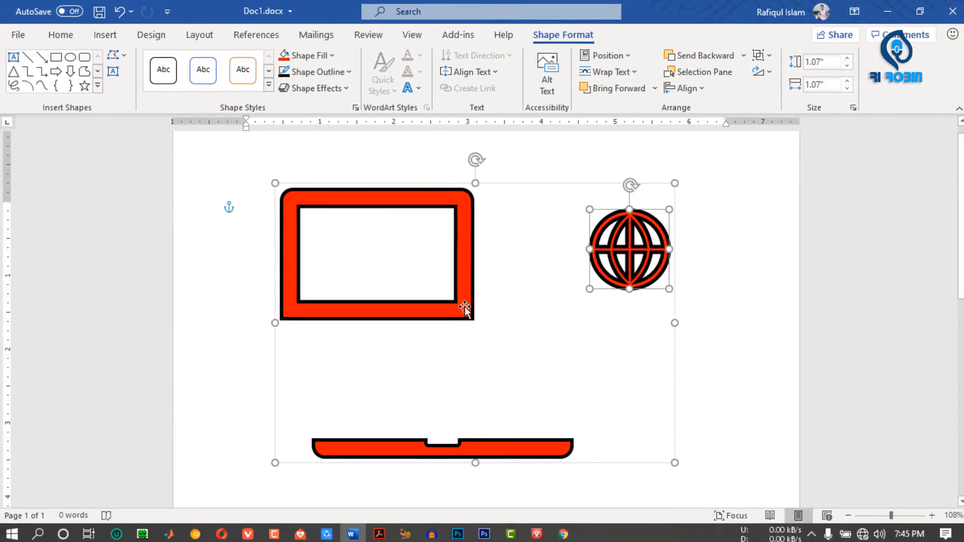
left_click_drag(452, 437, 412, 340)
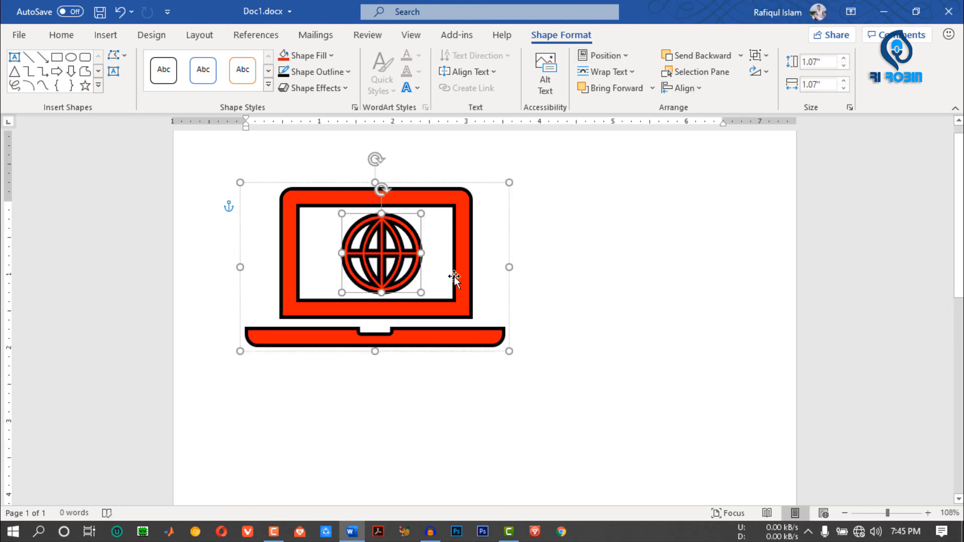
left_click(635, 281)
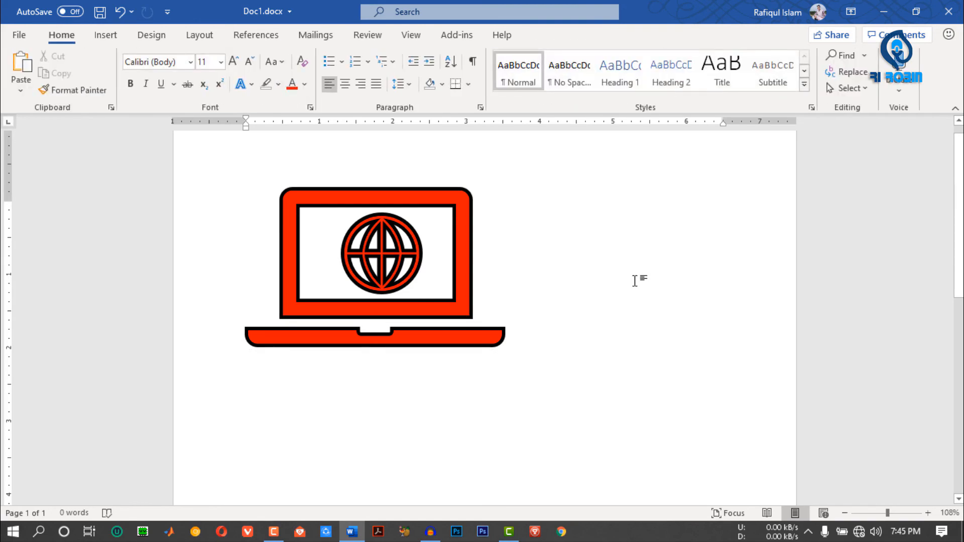